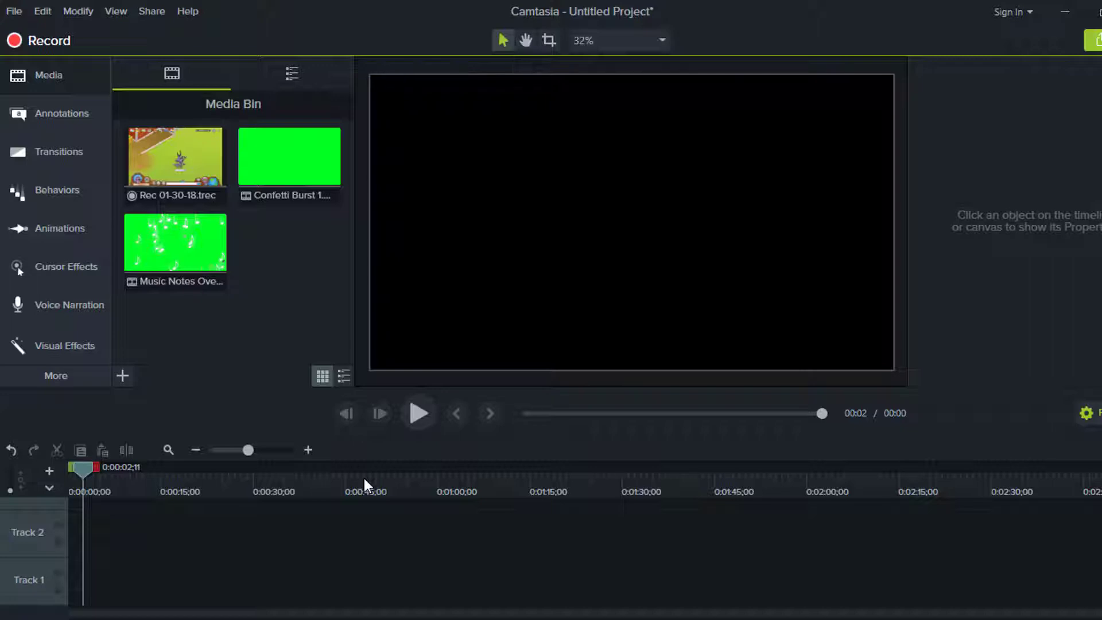
Keep the project canvas size at 1080p HD in the project settings.
key(Caps_Lock)
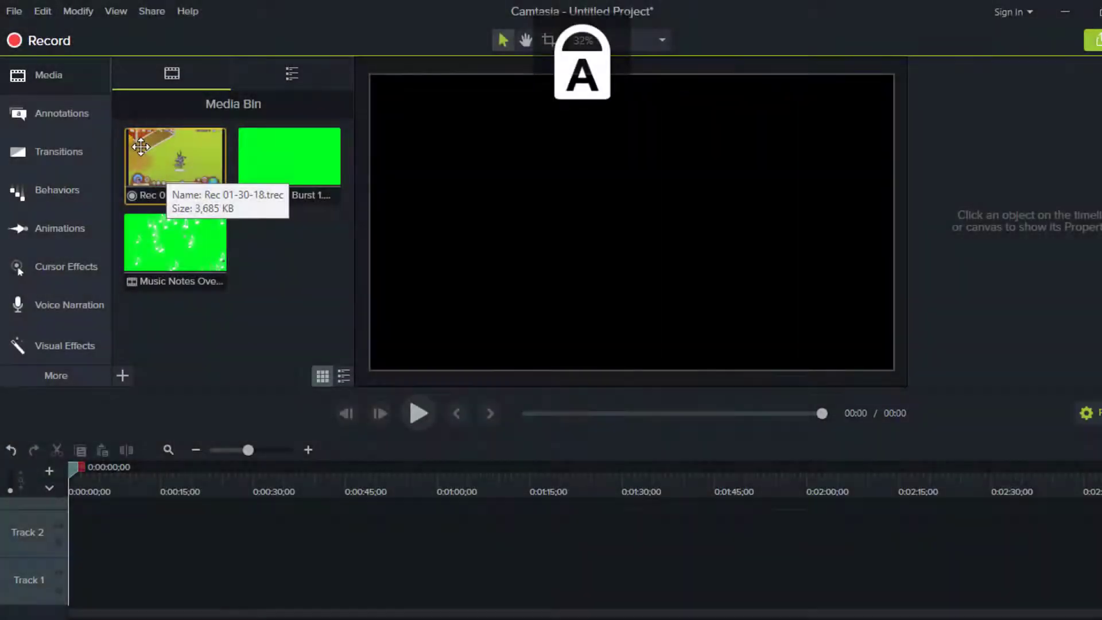
key(Caps_Lock)
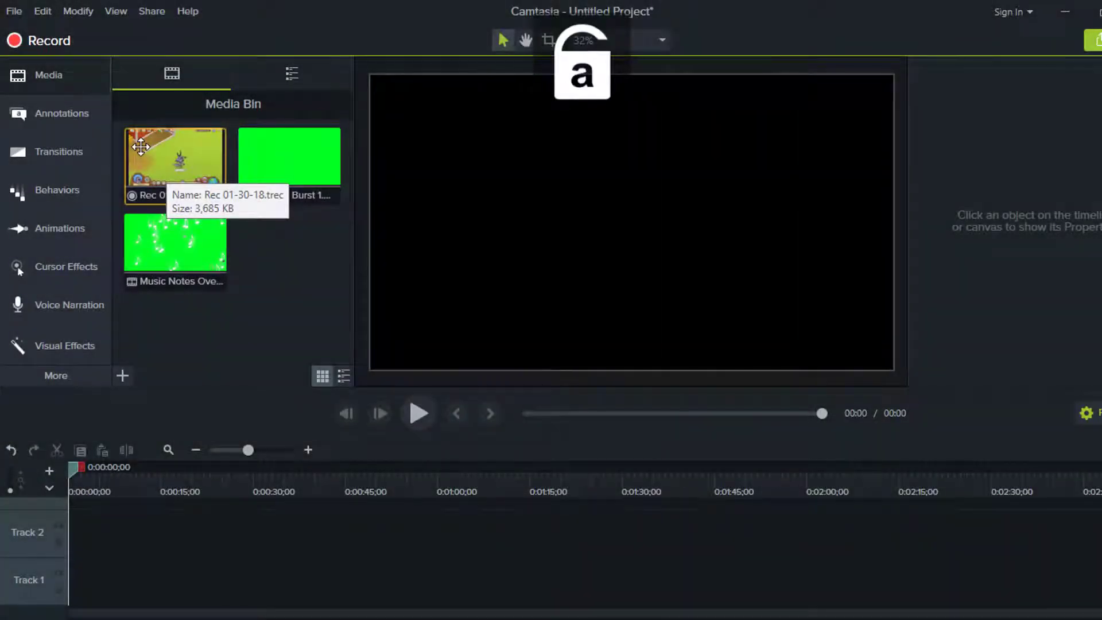
click(662, 40)
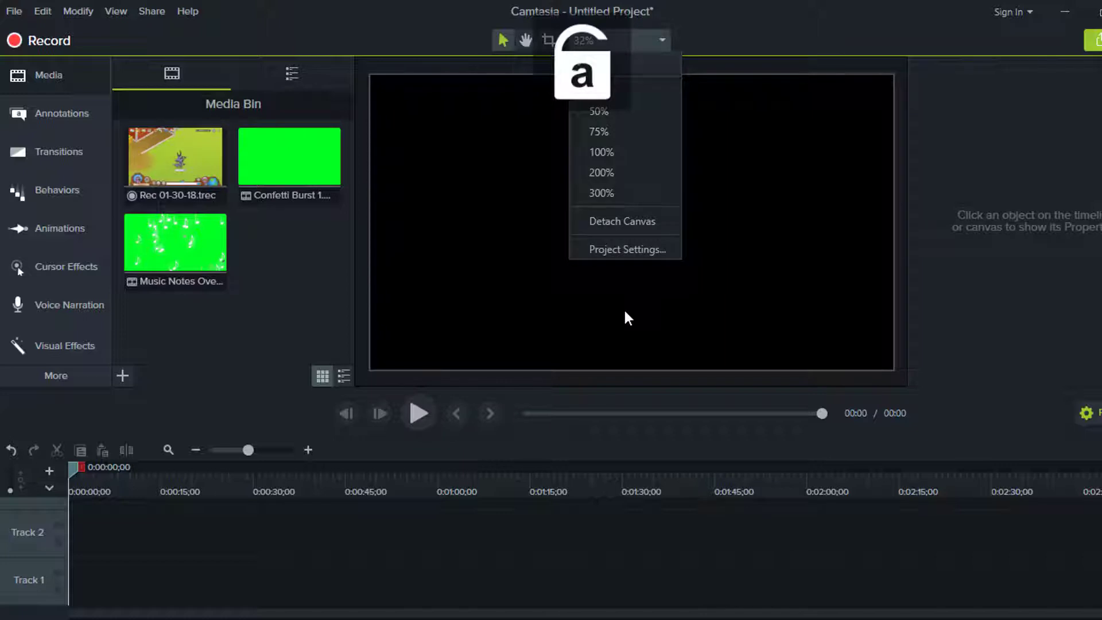
click(661, 41)
click(661, 41)
key(Caps_Lock)
click(645, 250)
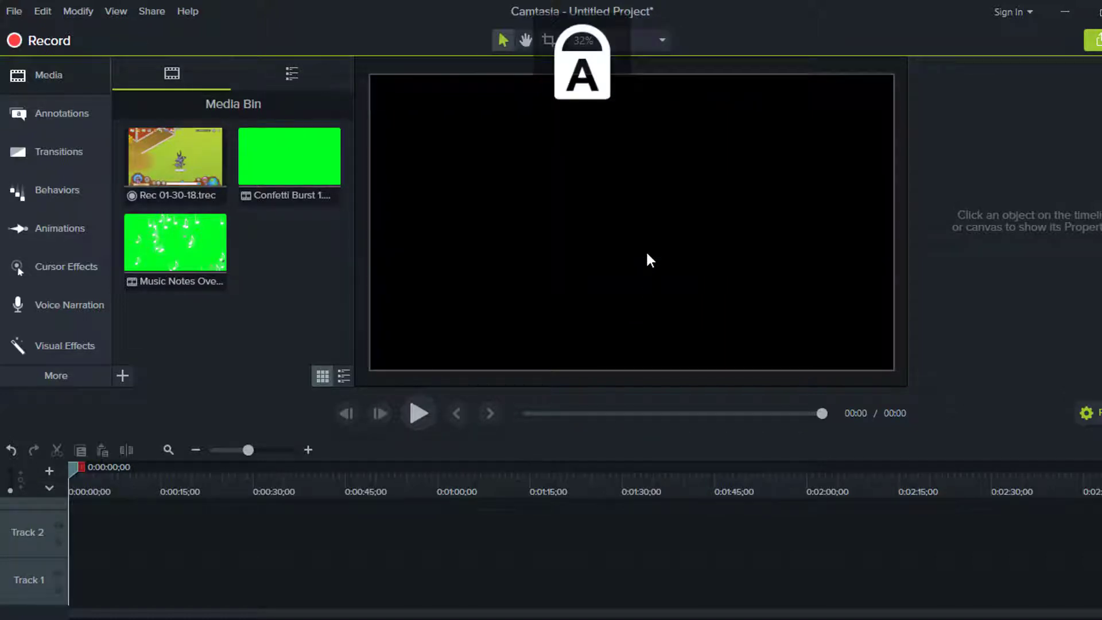
click(587, 263)
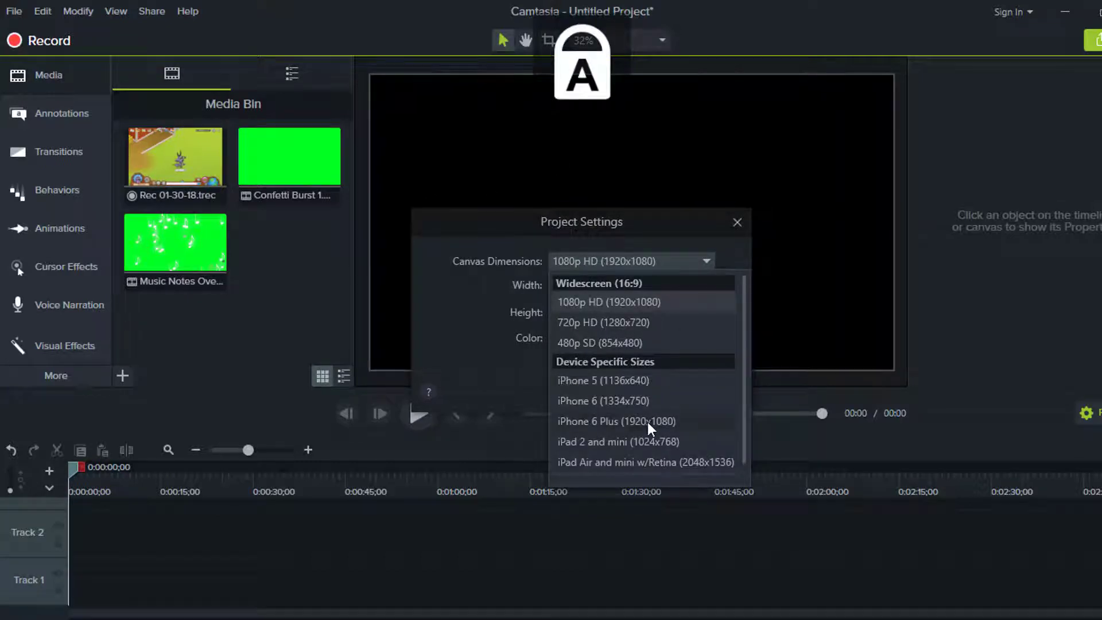
click(532, 397)
key(Caps_Lock)
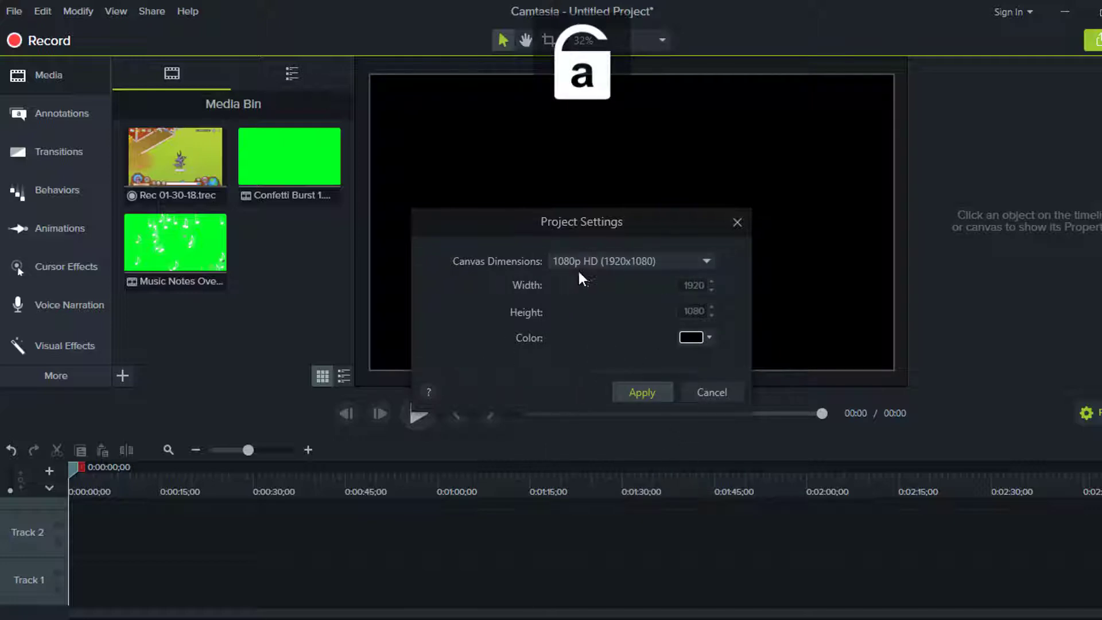
click(630, 393)
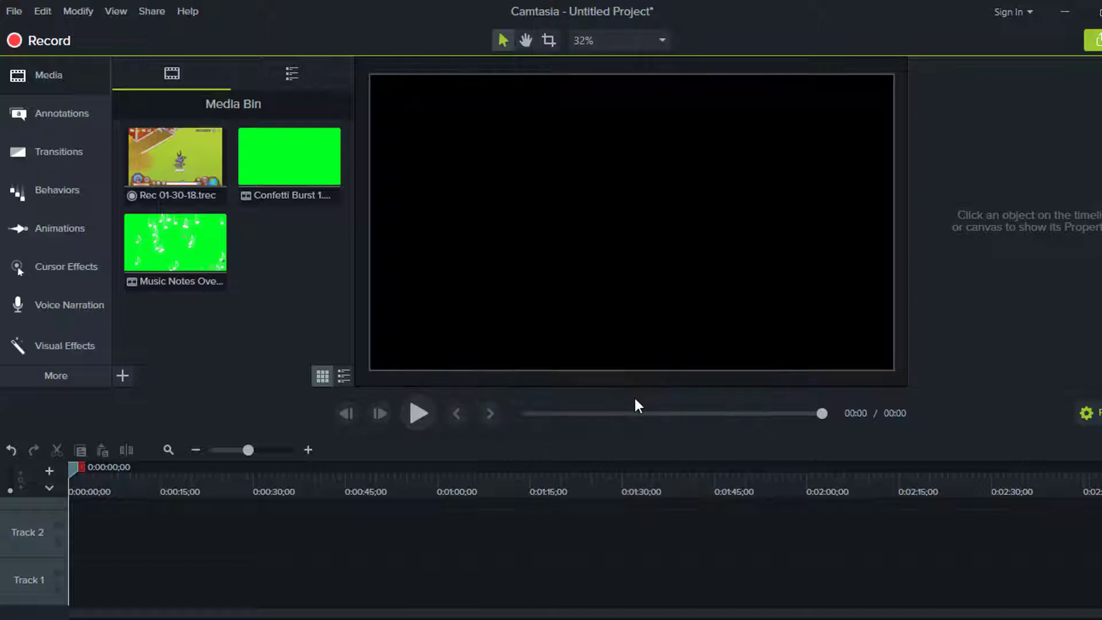
Place Rec 01-30-18 on Track 1 at 0:00 and scale it to fit the canvas.
click(188, 146)
drag(167, 162, 28, 574)
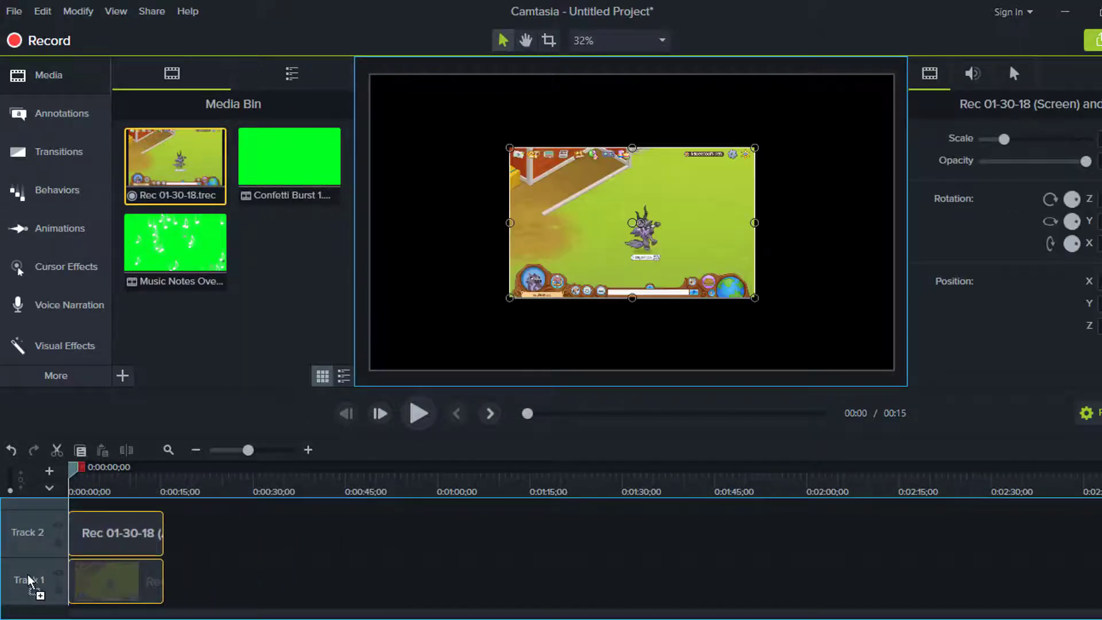
click(573, 551)
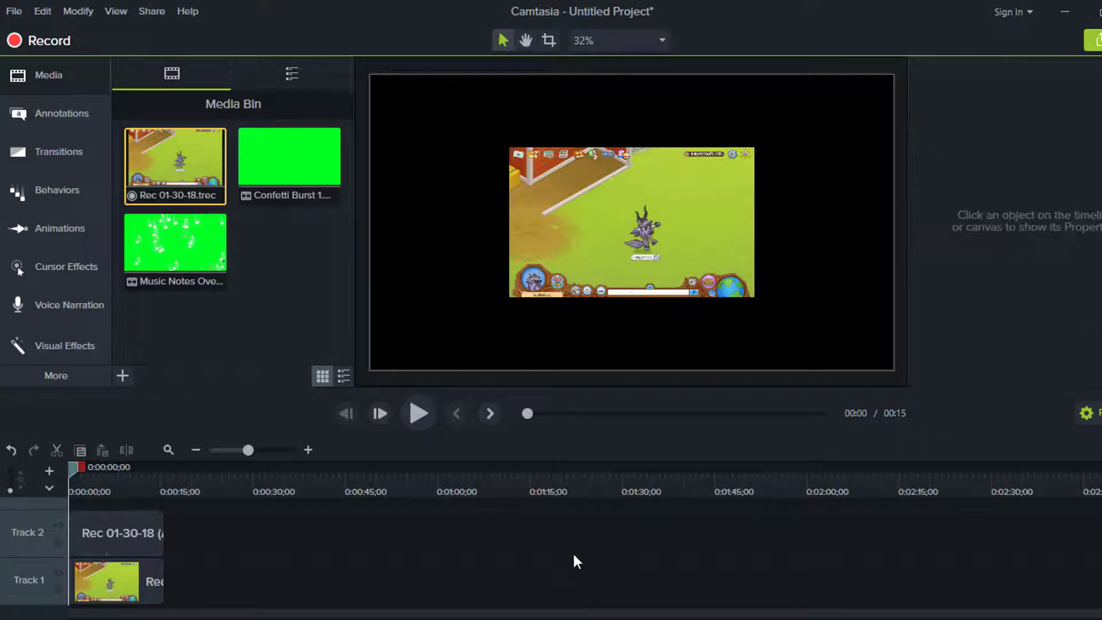
click(640, 246)
click(1059, 141)
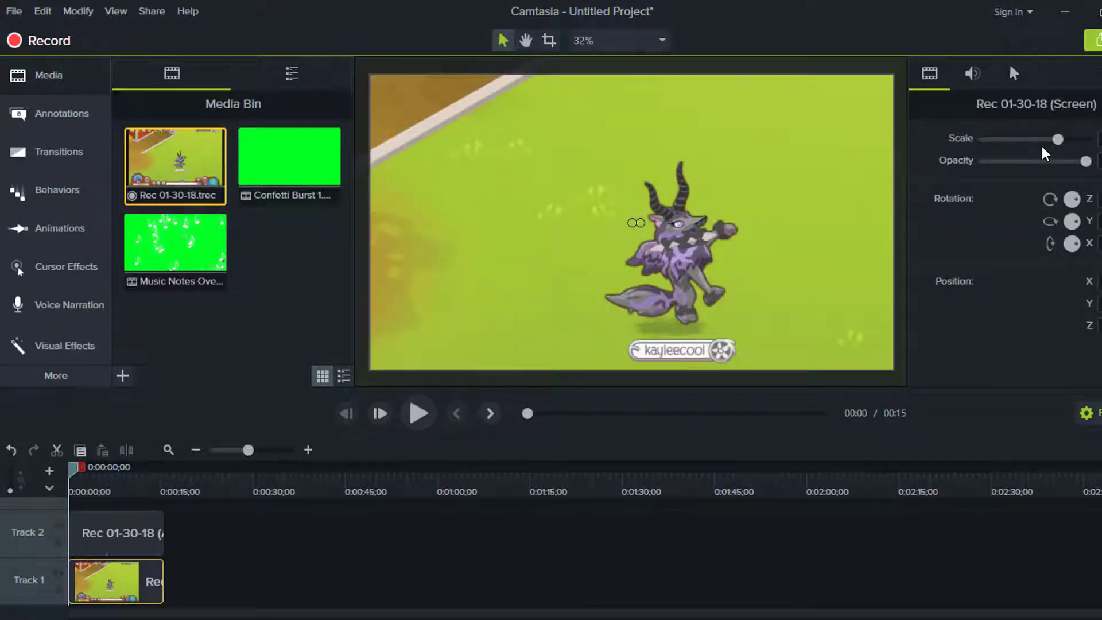
click(1033, 140)
drag(1030, 143, 1021, 140)
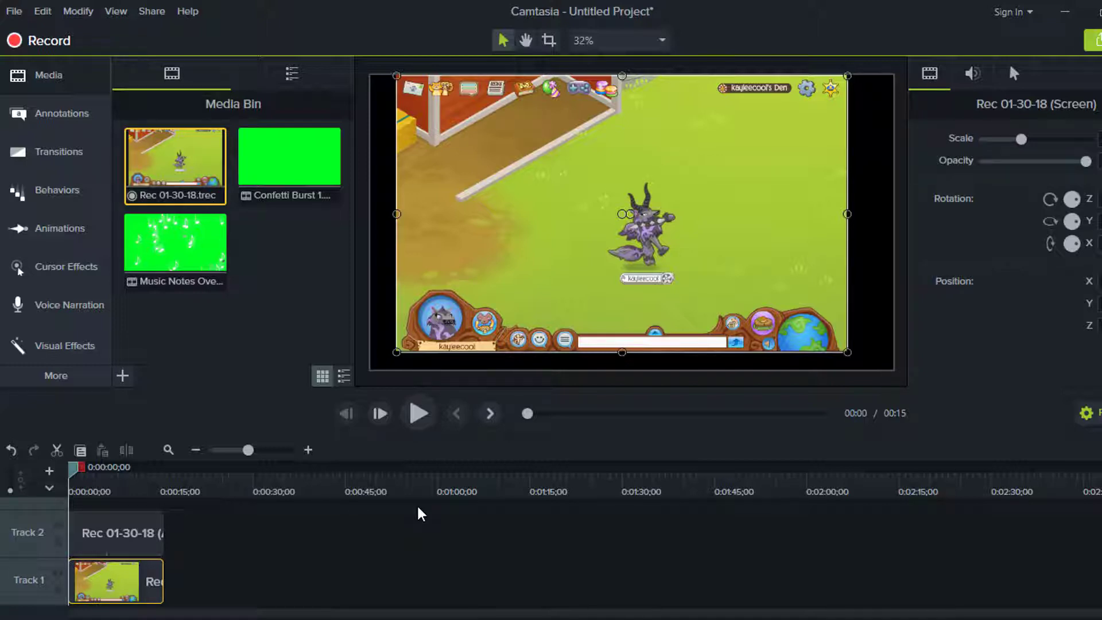
Crop away the left, top and right parts of the game scene around the character.
click(548, 40)
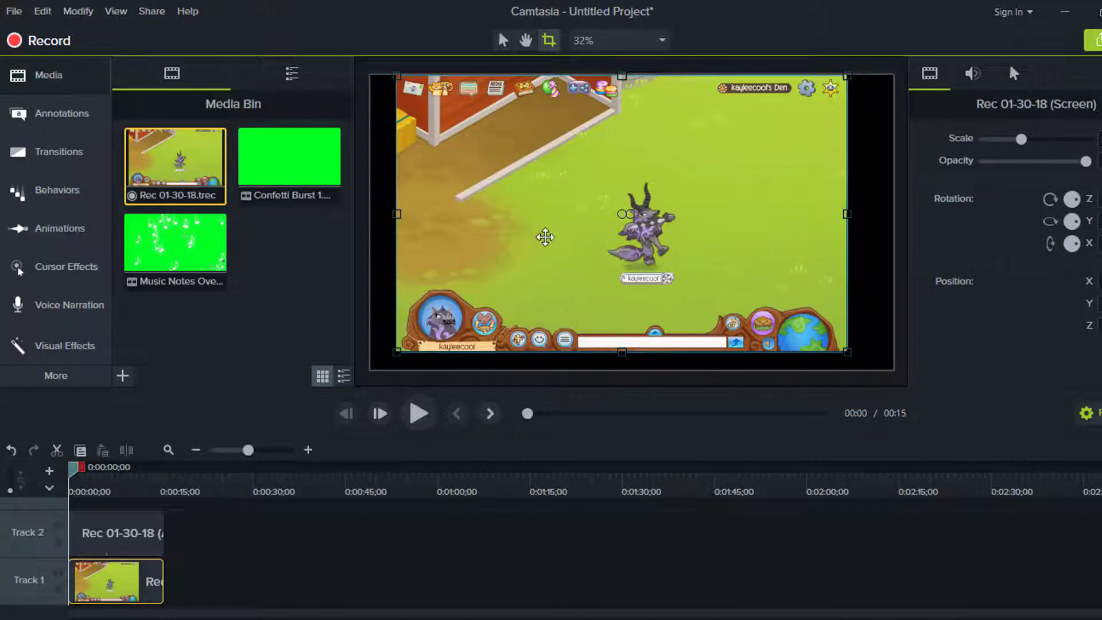
drag(398, 214, 388, 173)
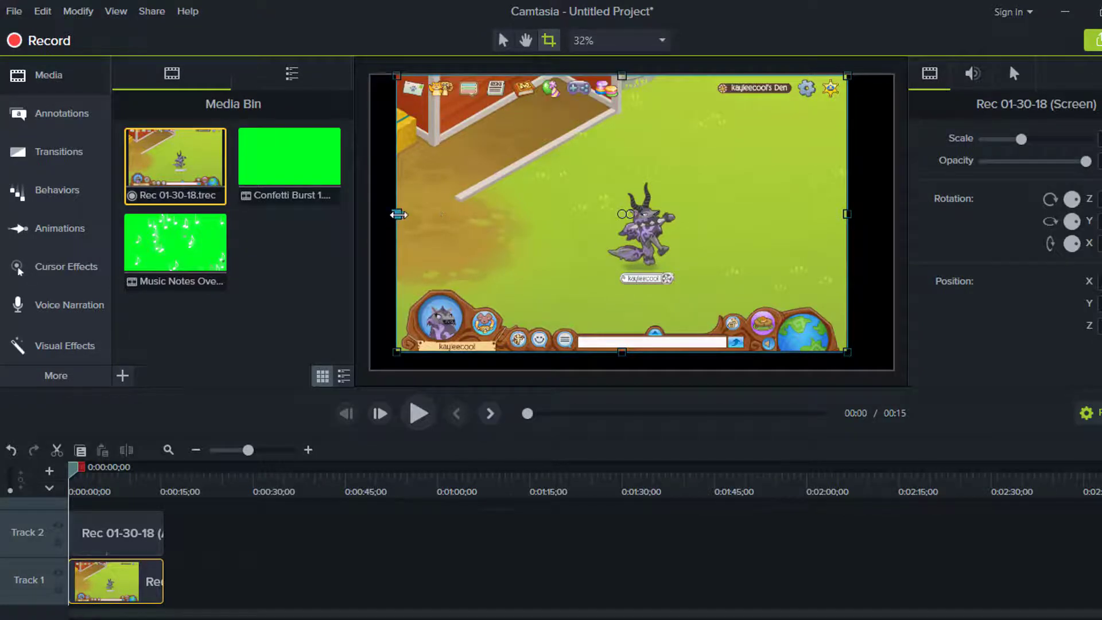
drag(398, 214, 601, 325)
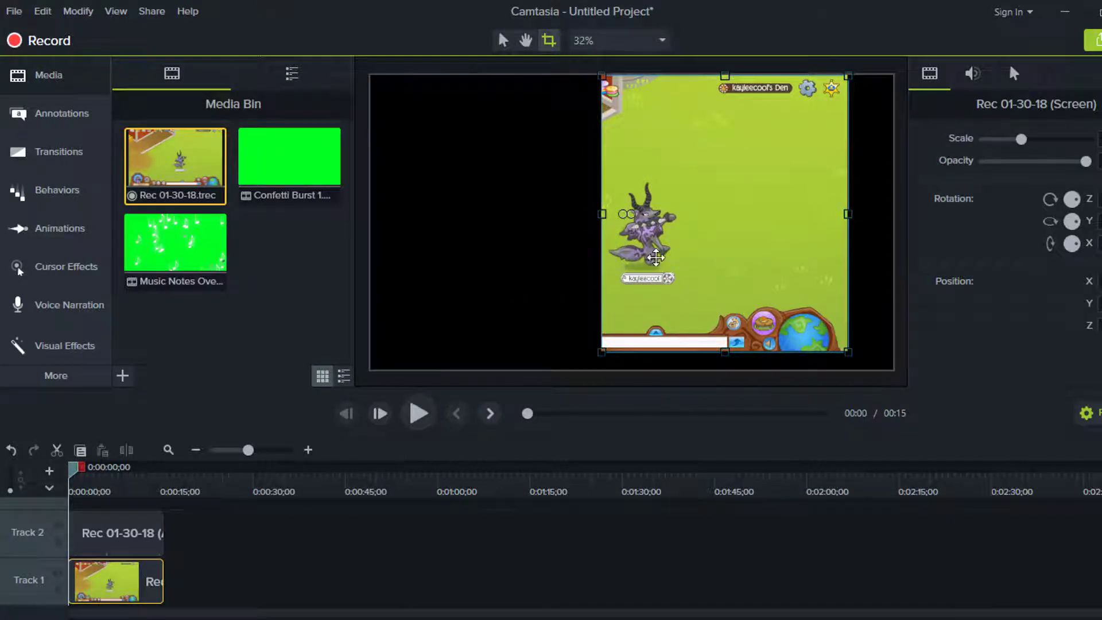
drag(601, 213, 593, 214)
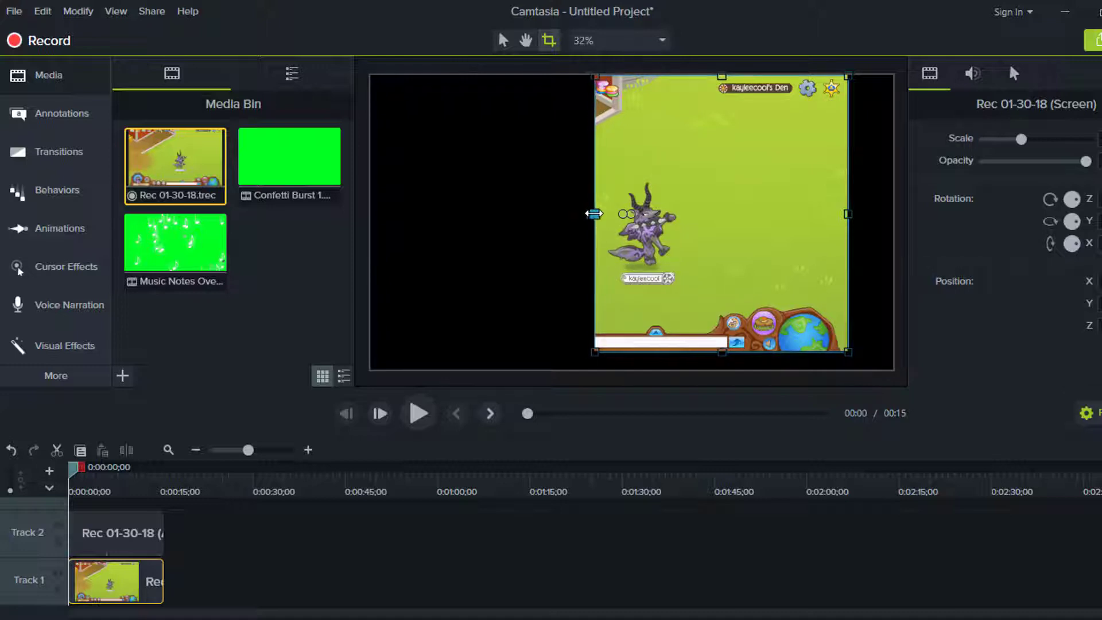
drag(721, 91, 721, 176)
drag(847, 263, 686, 315)
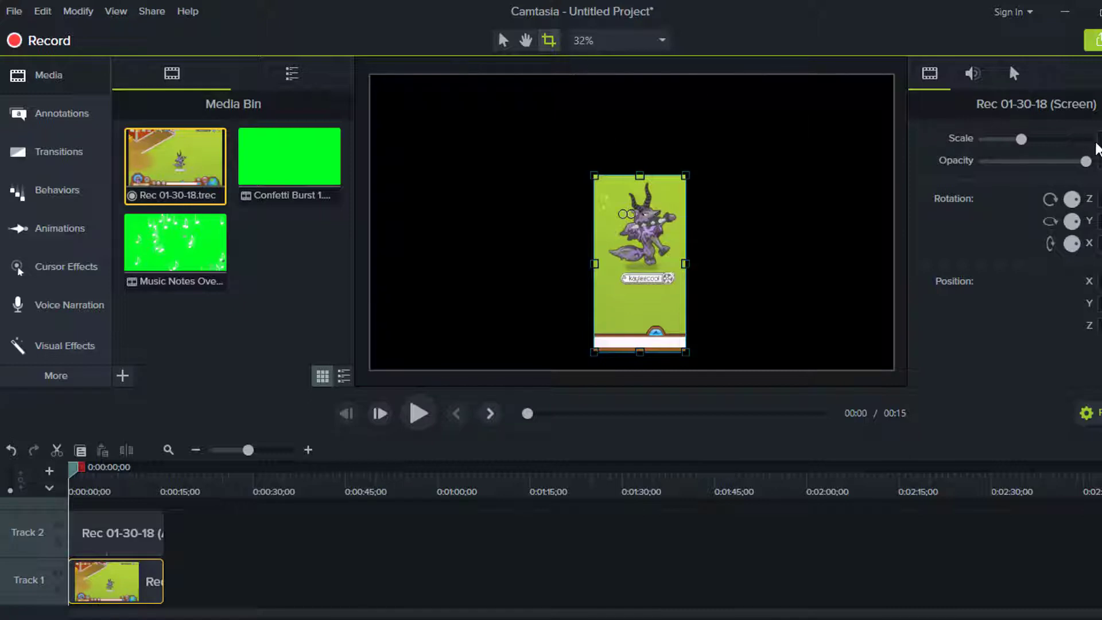
Crop off the scene below the character and centre the cropped character on the canvas.
scroll(1096, 148, up, 5)
drag(658, 208, 657, 291)
drag(634, 382, 690, 209)
drag(695, 130, 662, 230)
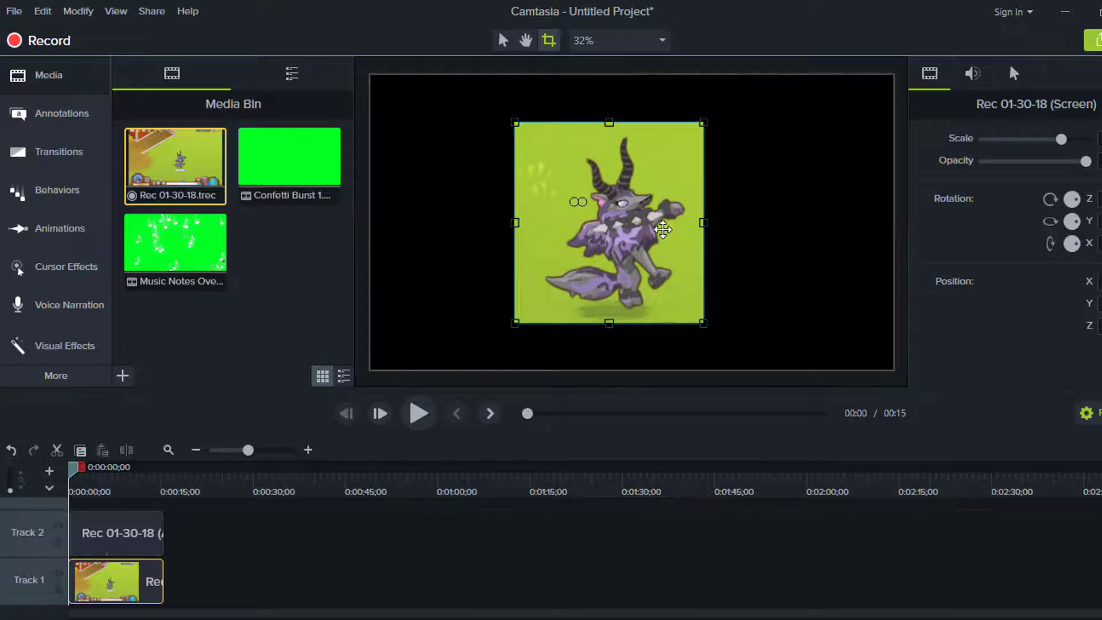
click(36, 346)
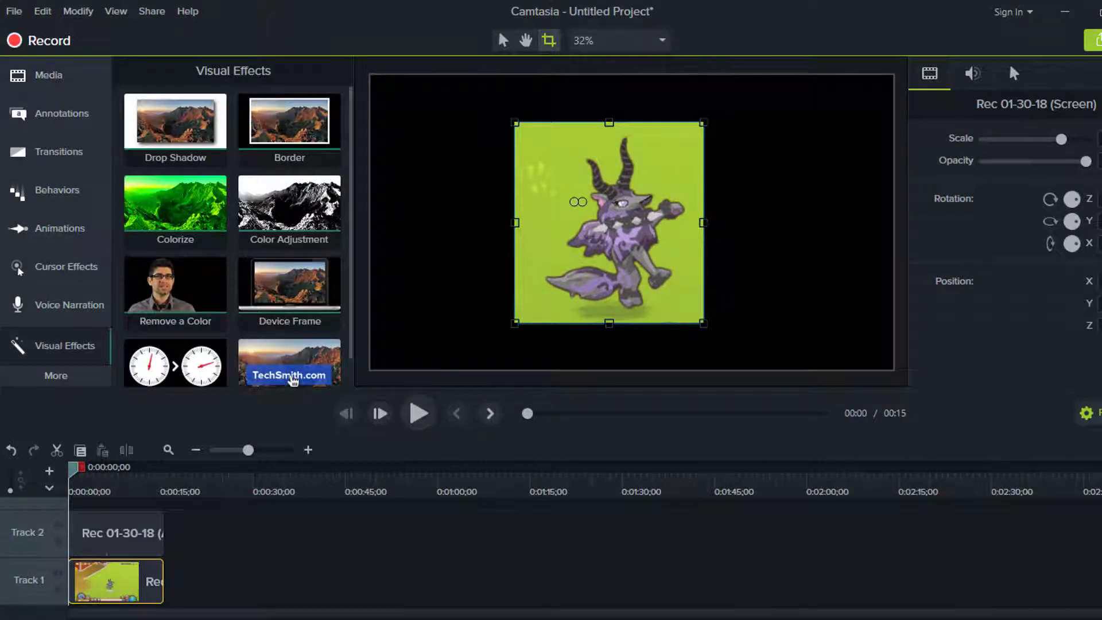
Apply Remove a Color to the game clip, sampling the green background to key it out.
click(506, 591)
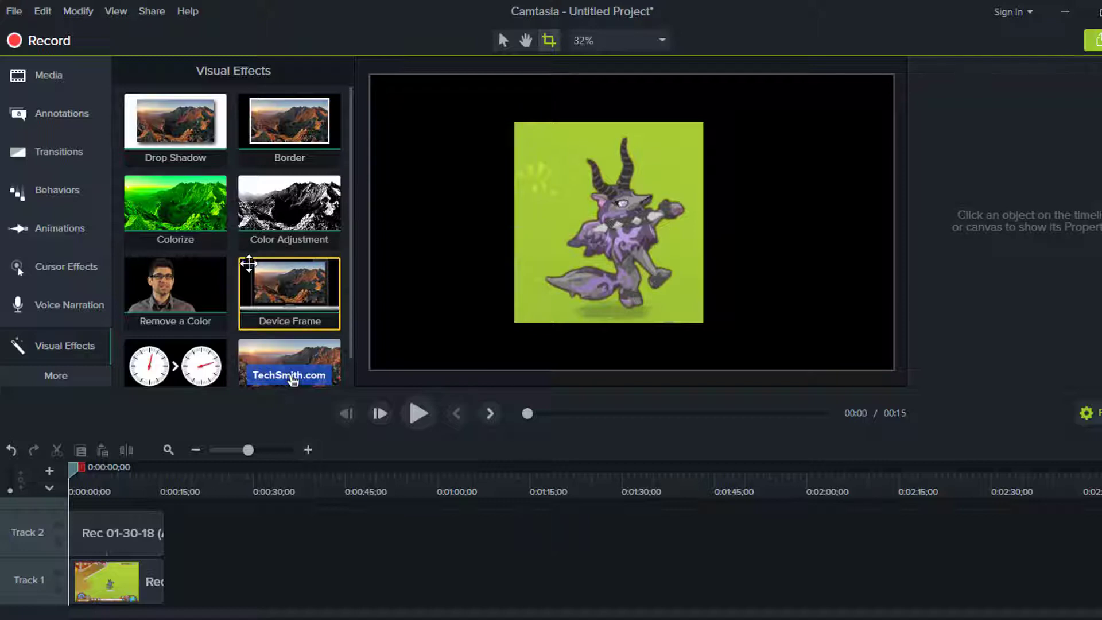
drag(223, 281, 660, 273)
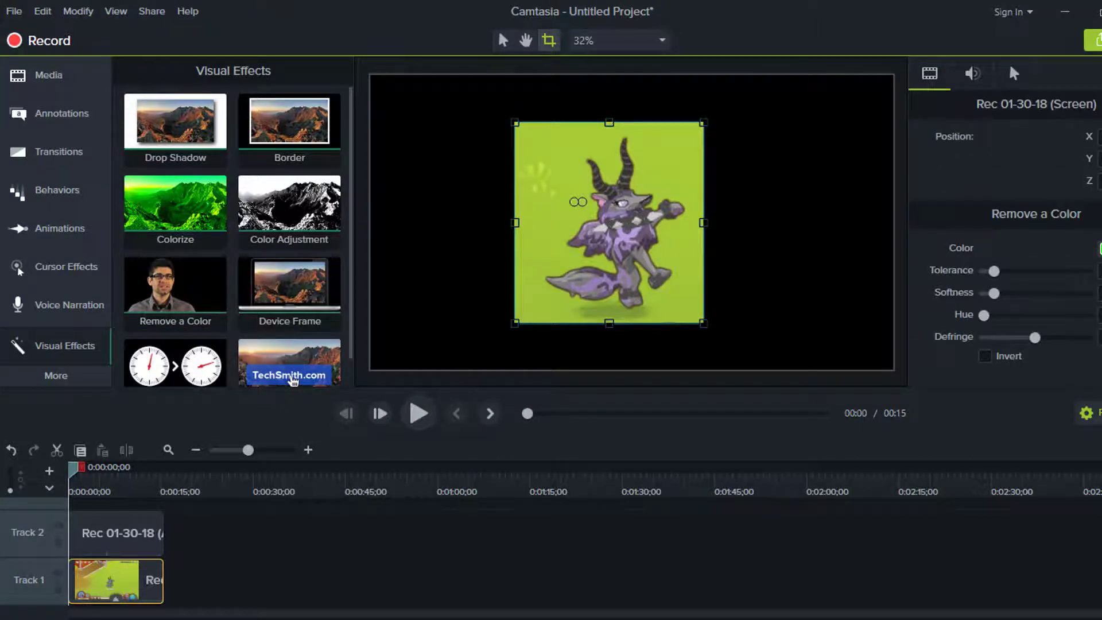
click(1099, 248)
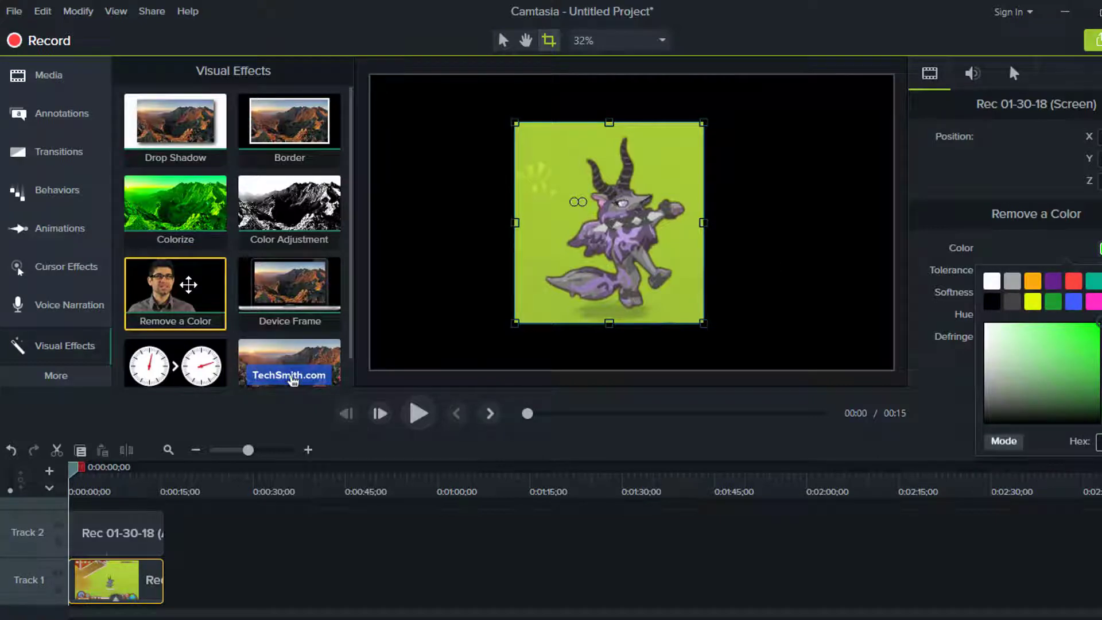
click(1090, 215)
click(1099, 248)
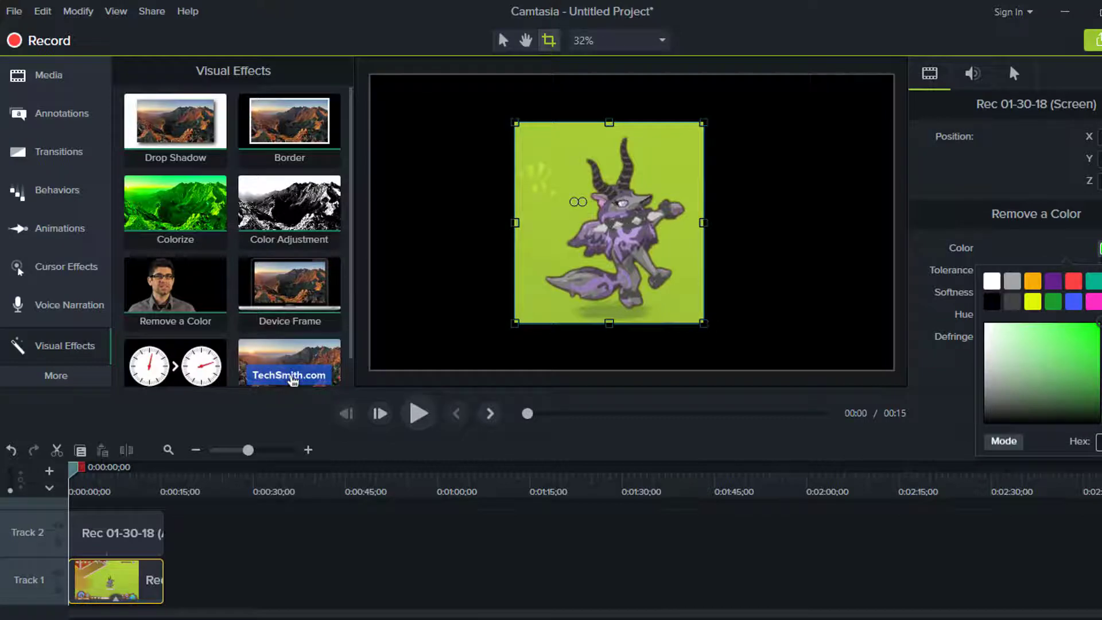
click(1097, 248)
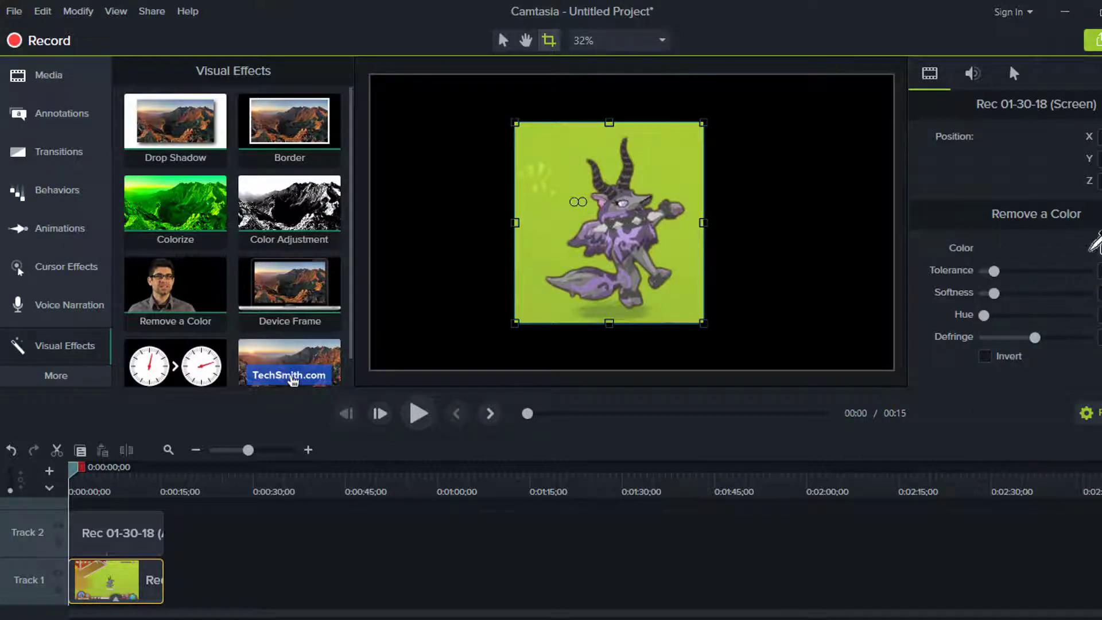
click(667, 154)
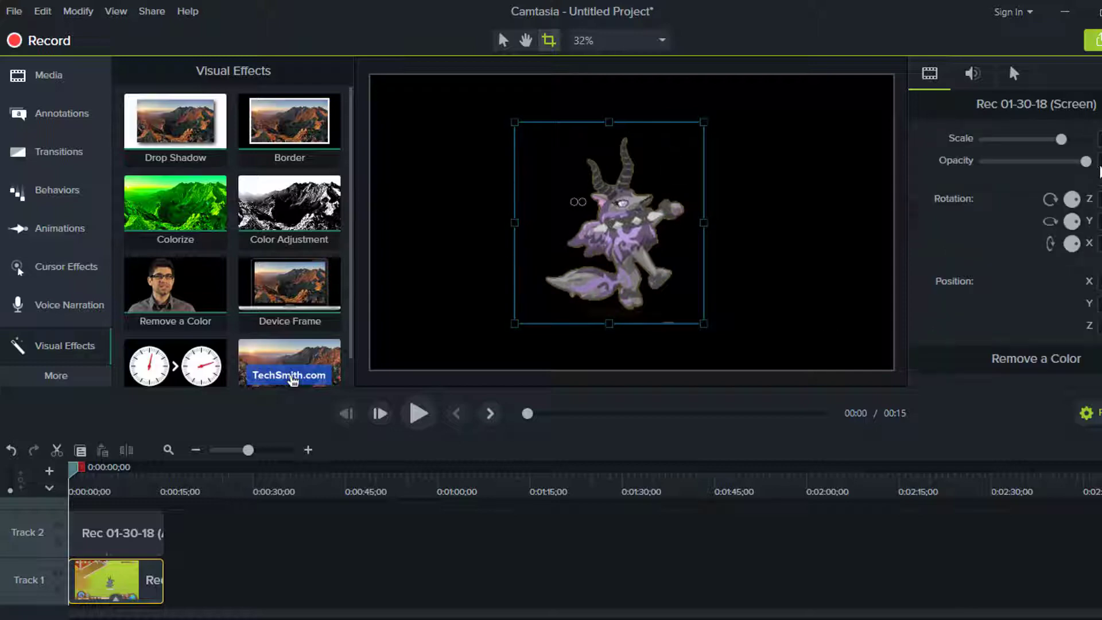
click(1079, 140)
Enlarge the keyed character, shift it left, and raise the colour-removal tolerance slightly.
drag(1087, 148, 1090, 147)
drag(594, 316, 565, 312)
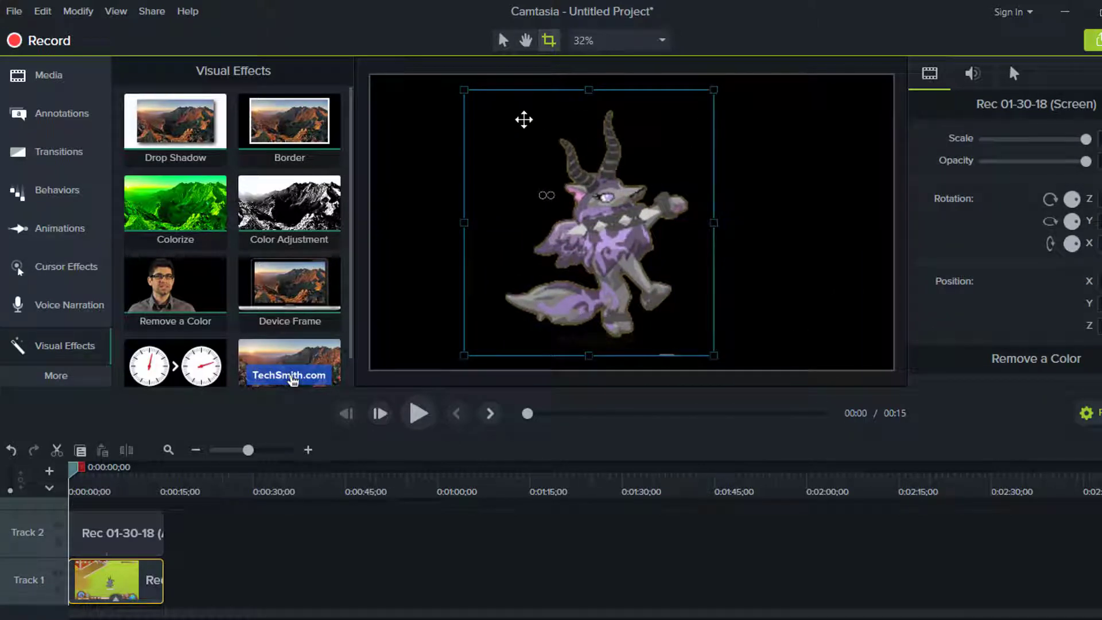
scroll(1072, 202, down, 4)
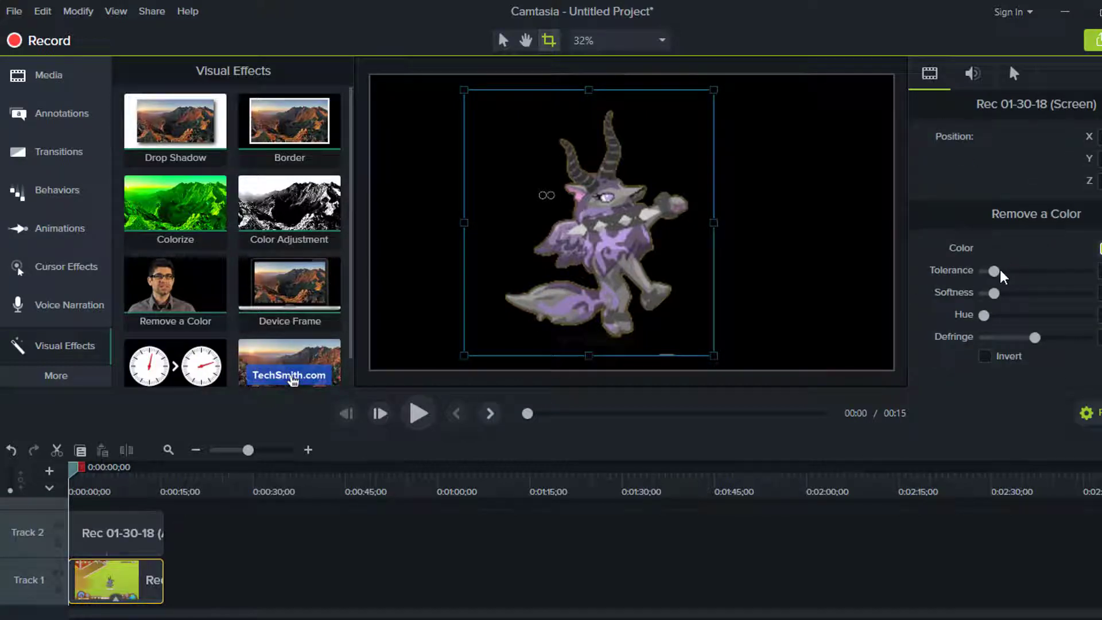
drag(998, 271, 1010, 276)
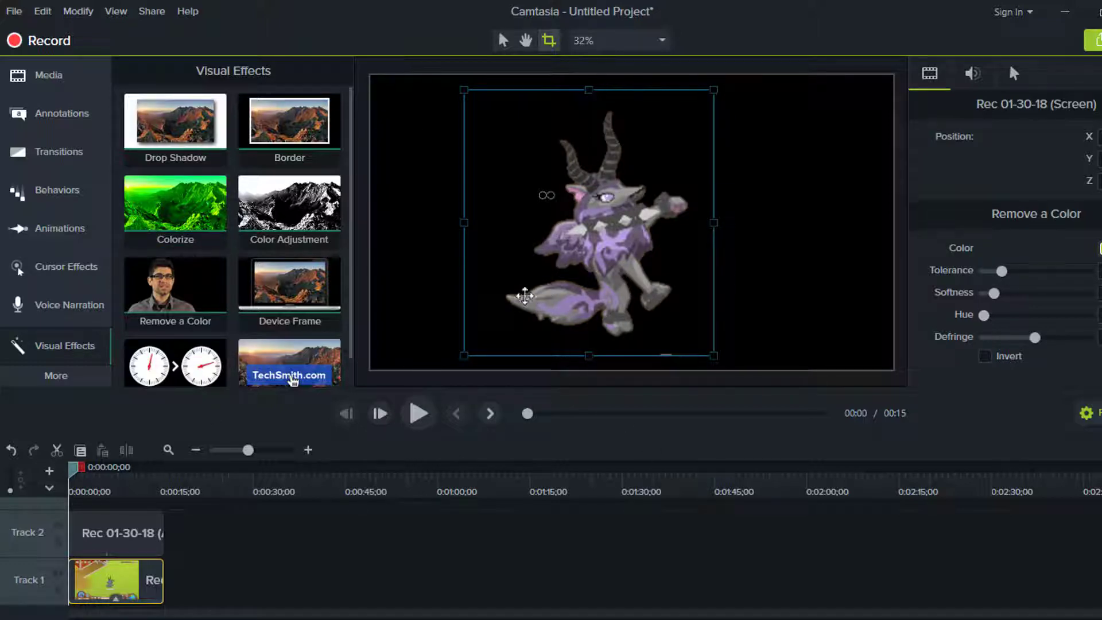
click(502, 40)
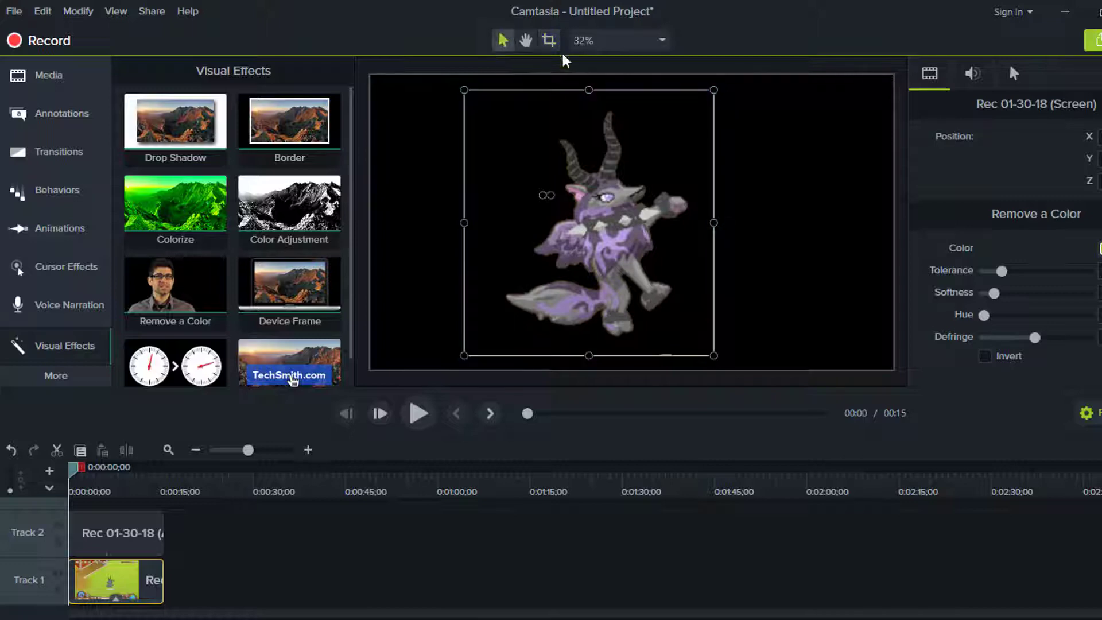
Scale up the character, move it left and down, then add a Colorize effect to it.
drag(716, 91, 810, 114)
drag(756, 141, 718, 191)
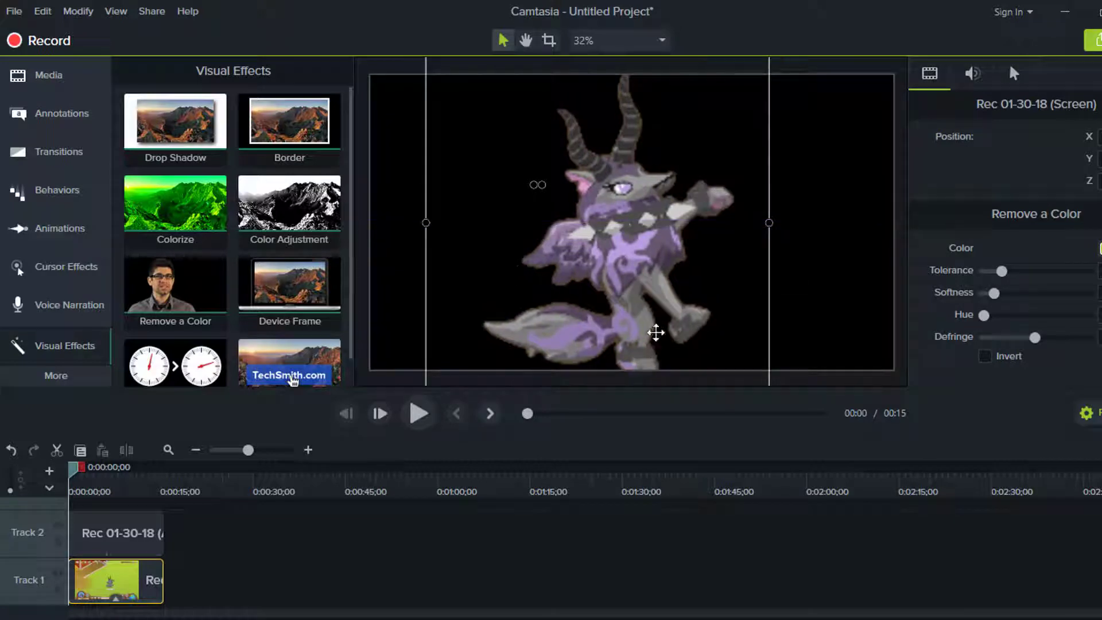
click(367, 553)
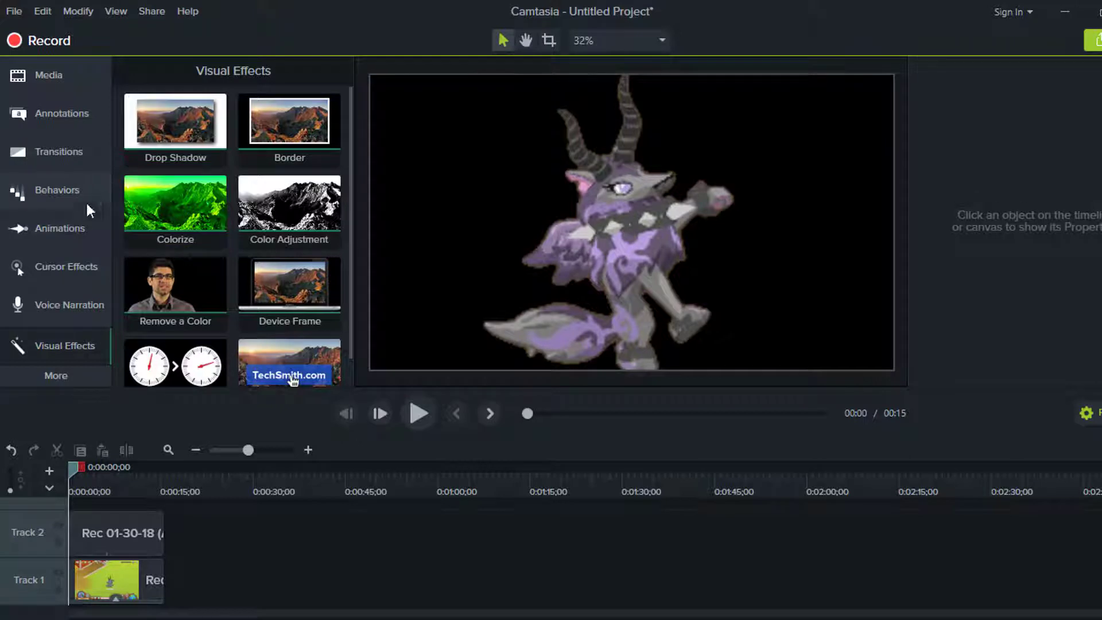
mouse_move(294, 214)
mouse_down()
mouse_move(315, 192)
mouse_move(292, 209)
mouse_up()
drag(165, 195, 689, 294)
Try a purple Colorize tint at a slightly lower amount, then undo it.
click(1099, 292)
click(1058, 318)
click(1028, 316)
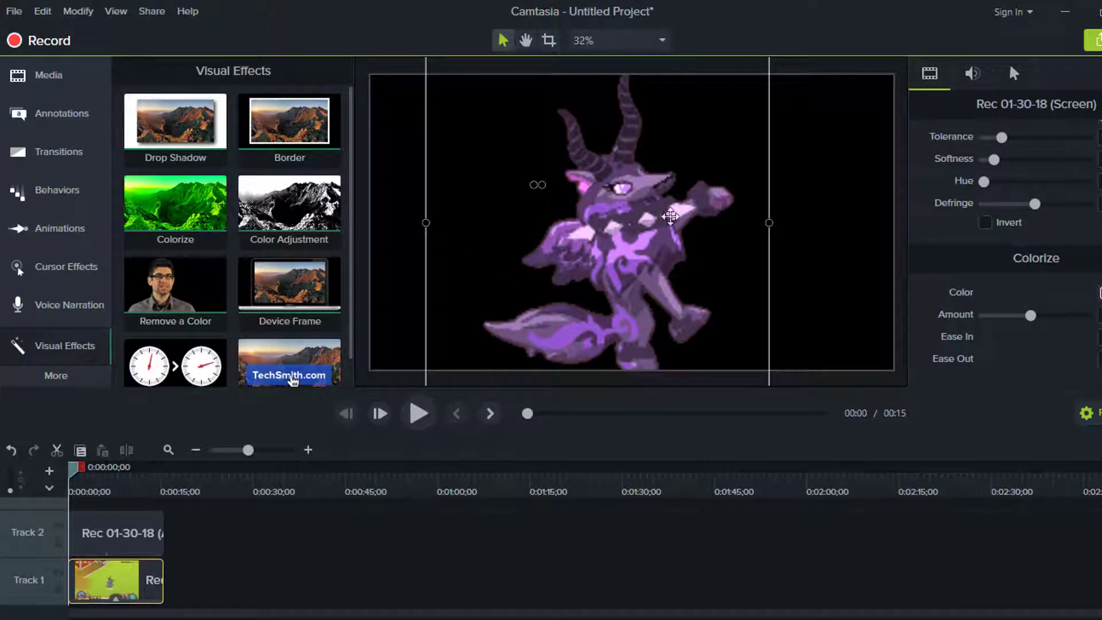
click(1011, 315)
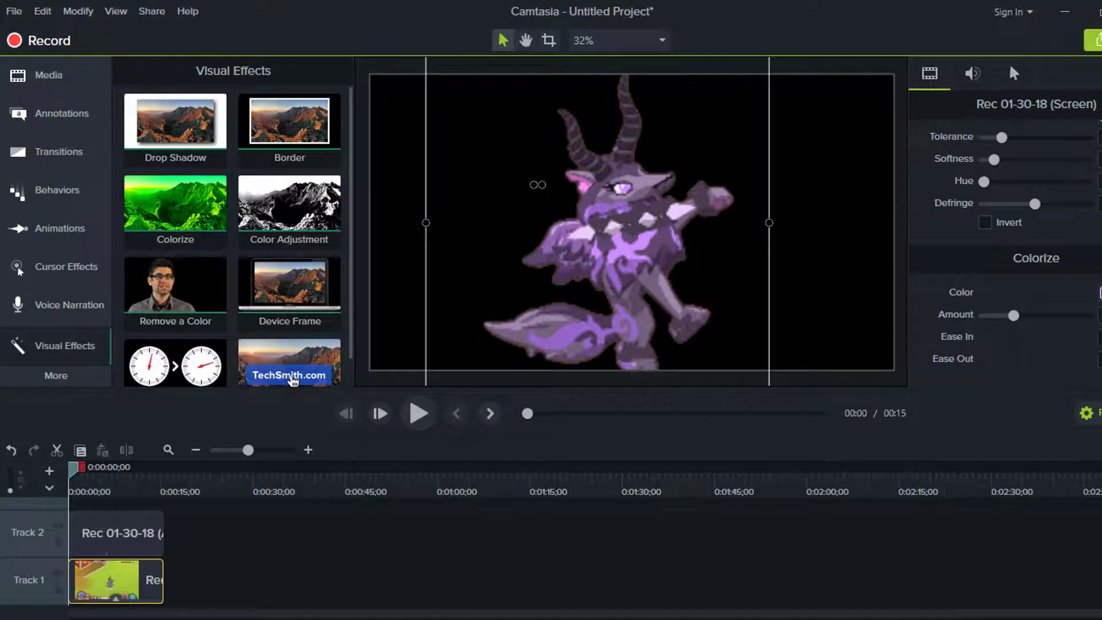
key(ctrl+z)
Add Color Adjustment with saturation maxed, contrast at minimum and brightness raised.
drag(289, 204, 603, 230)
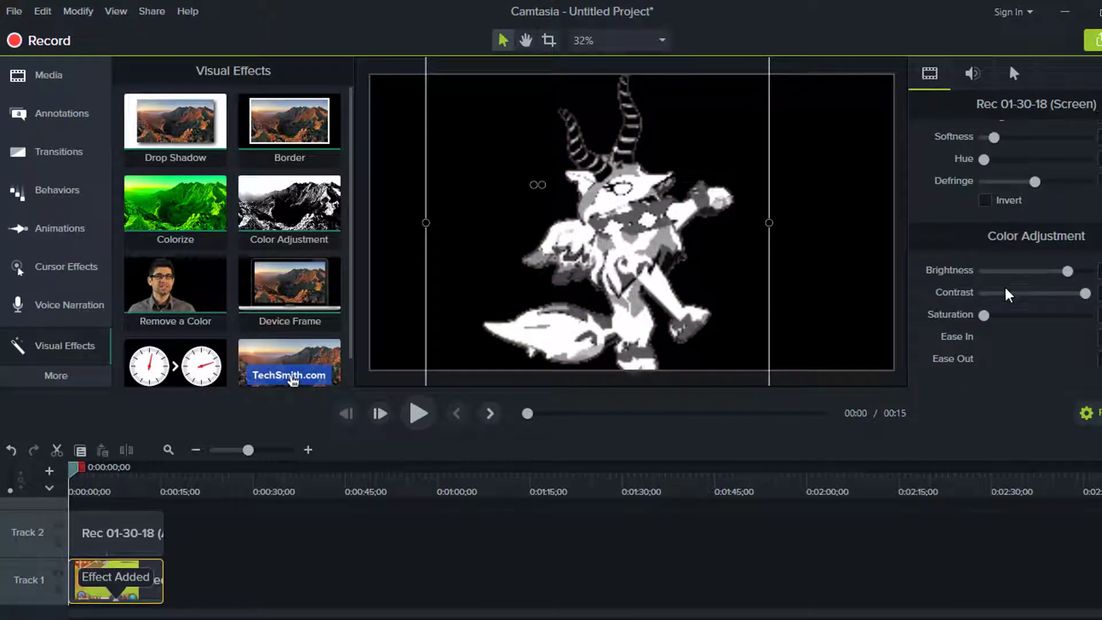
drag(983, 315, 1052, 330)
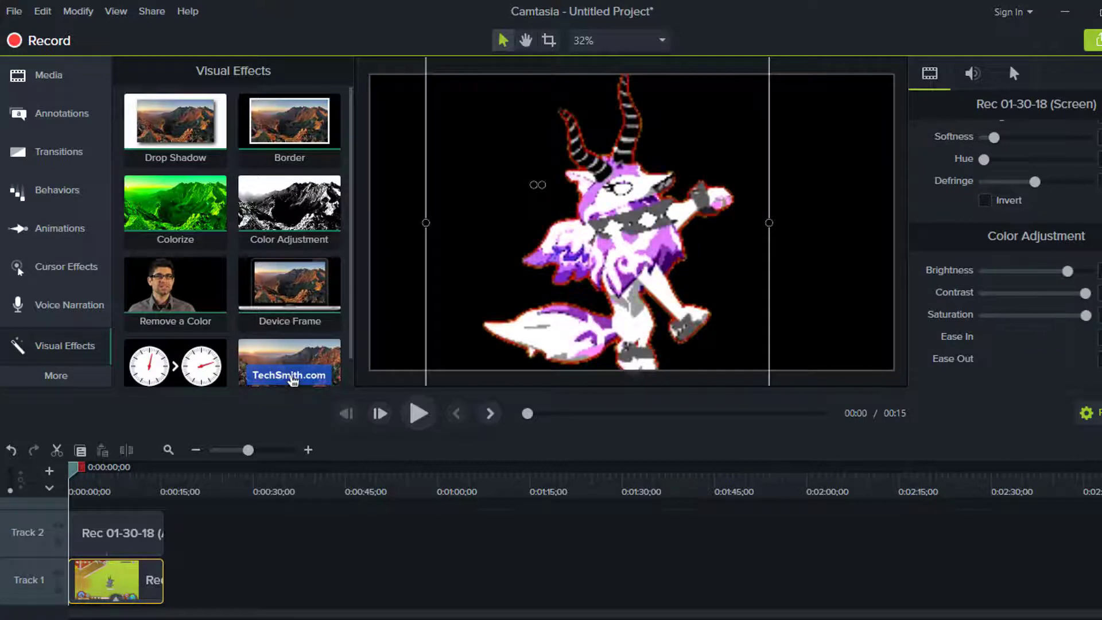
click(992, 291)
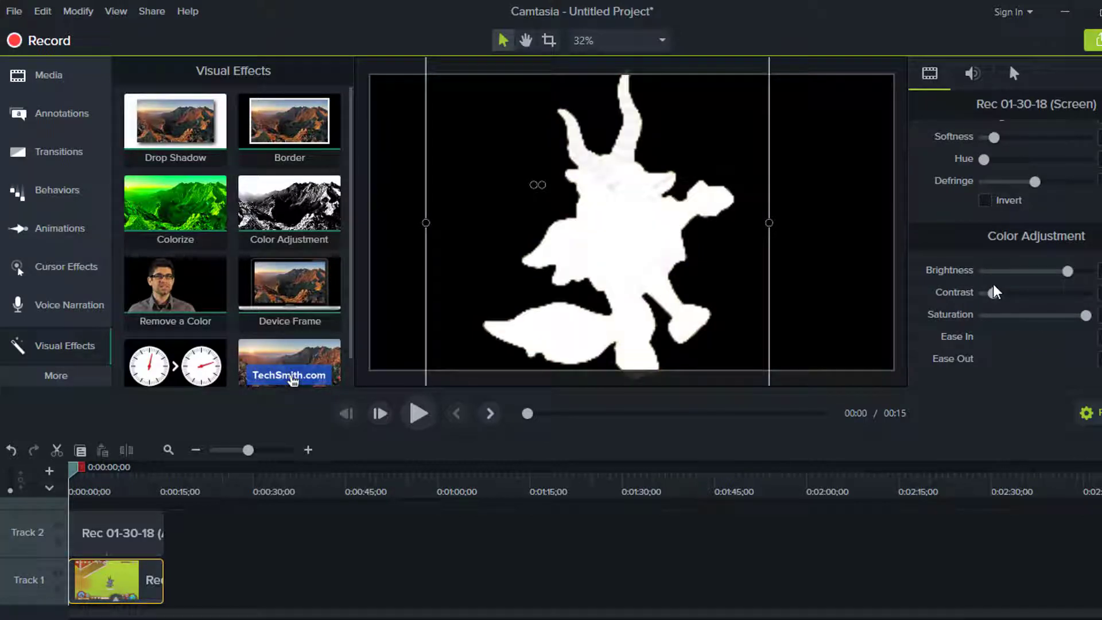
click(994, 272)
drag(1005, 274, 1039, 285)
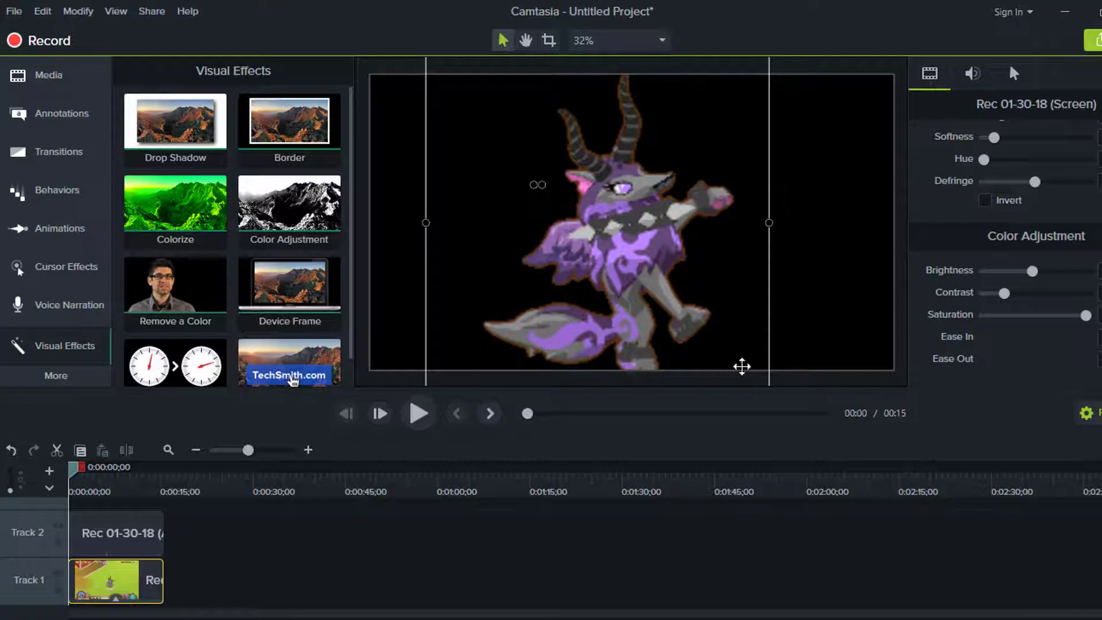
click(579, 518)
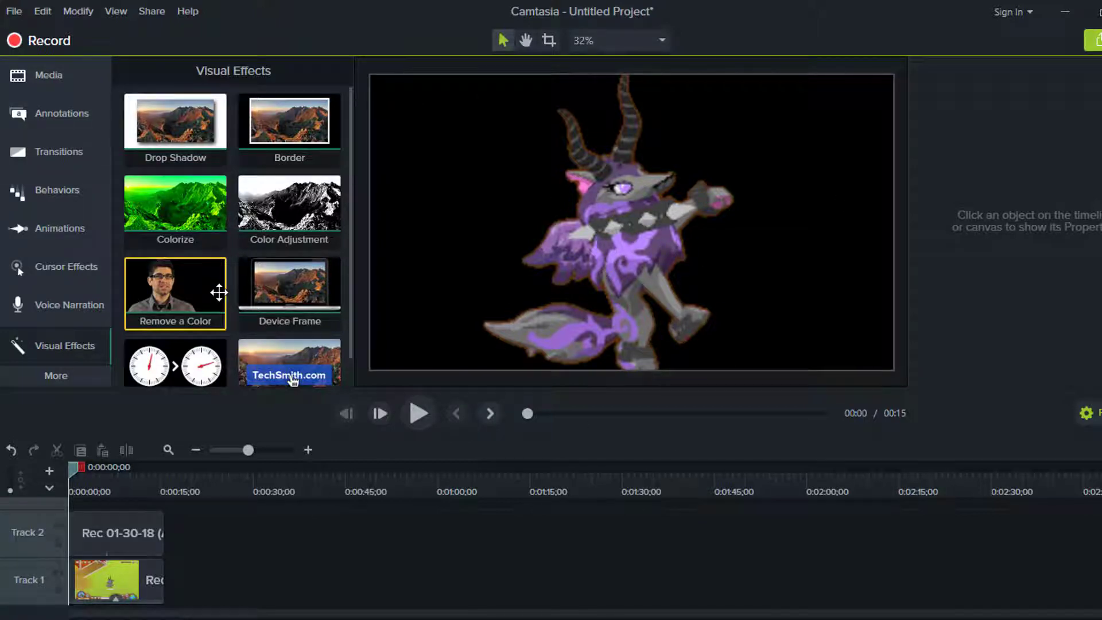
Add a white rectangle shape from Annotations to the timeline.
click(70, 118)
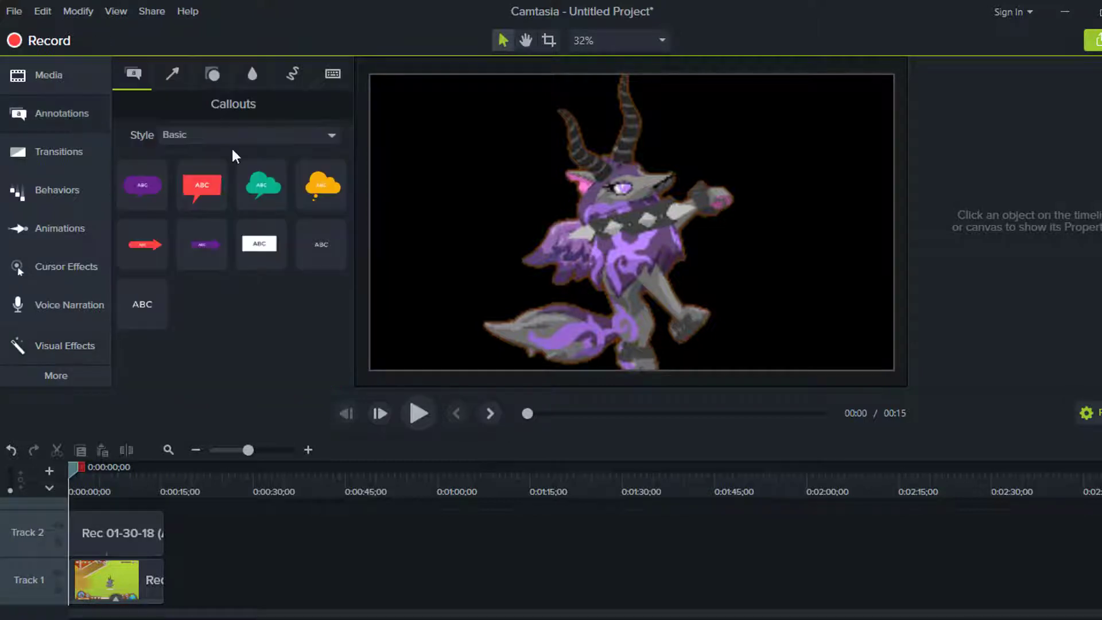
click(214, 81)
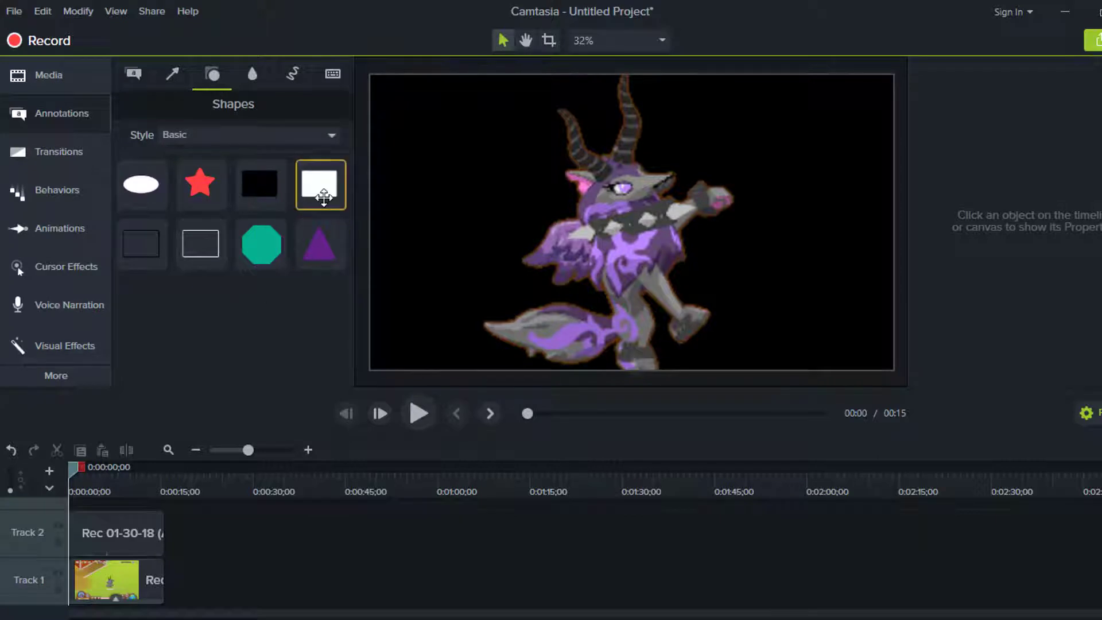
drag(323, 197, 122, 504)
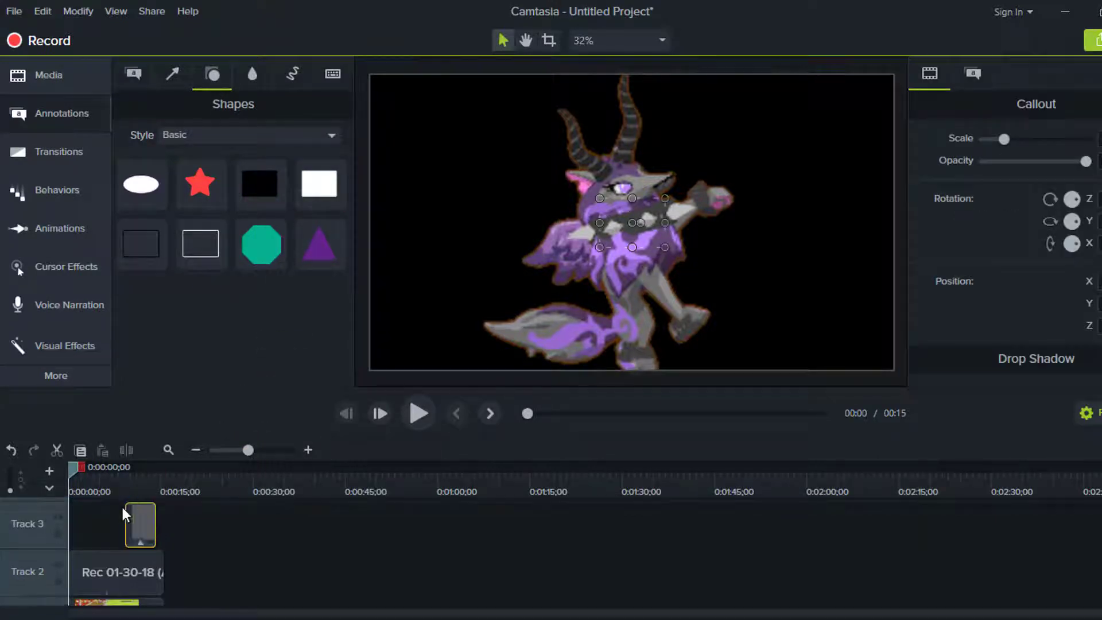
Delete the separate audio clip from the timeline.
click(150, 576)
scroll(227, 542, down, 1)
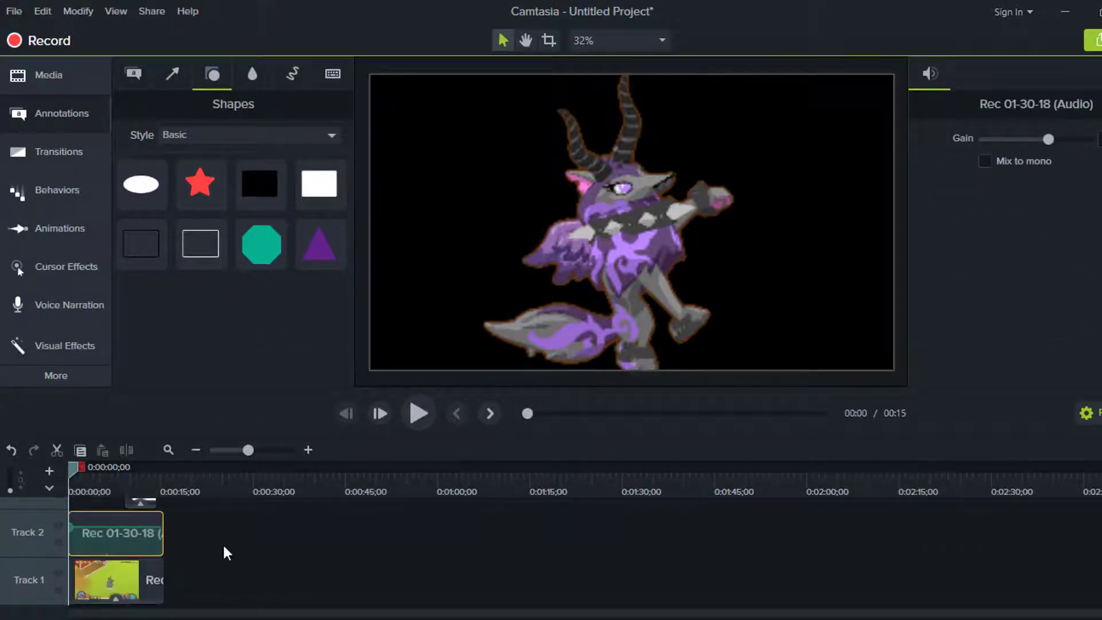
right_click(124, 541)
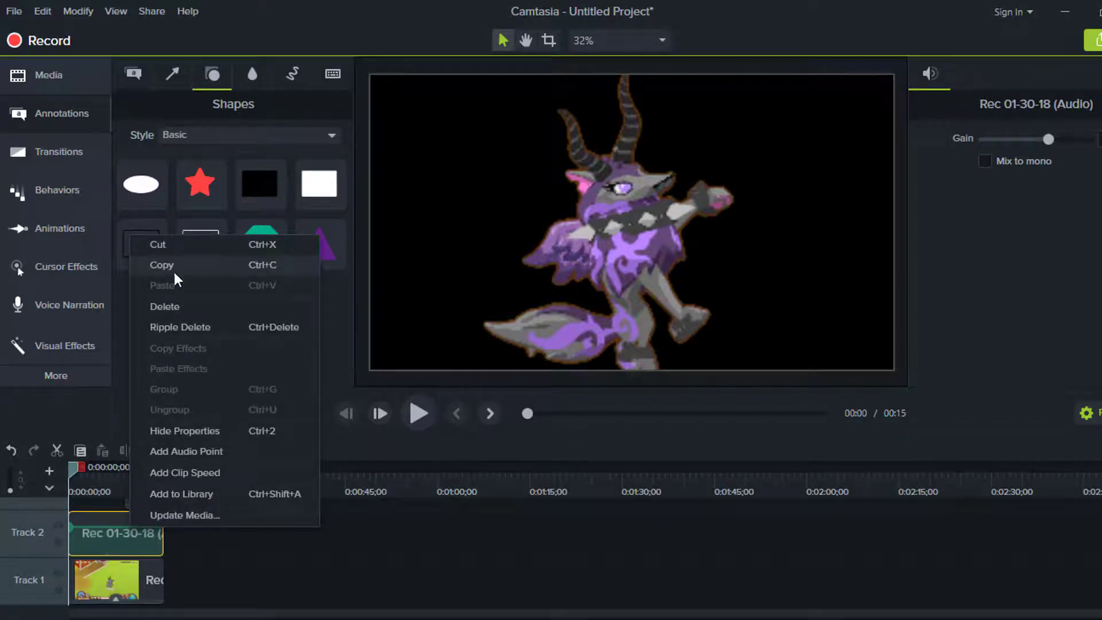
click(158, 307)
Set the character clip's cursor opacity to 0 and move the clip up to Track 2.
click(115, 565)
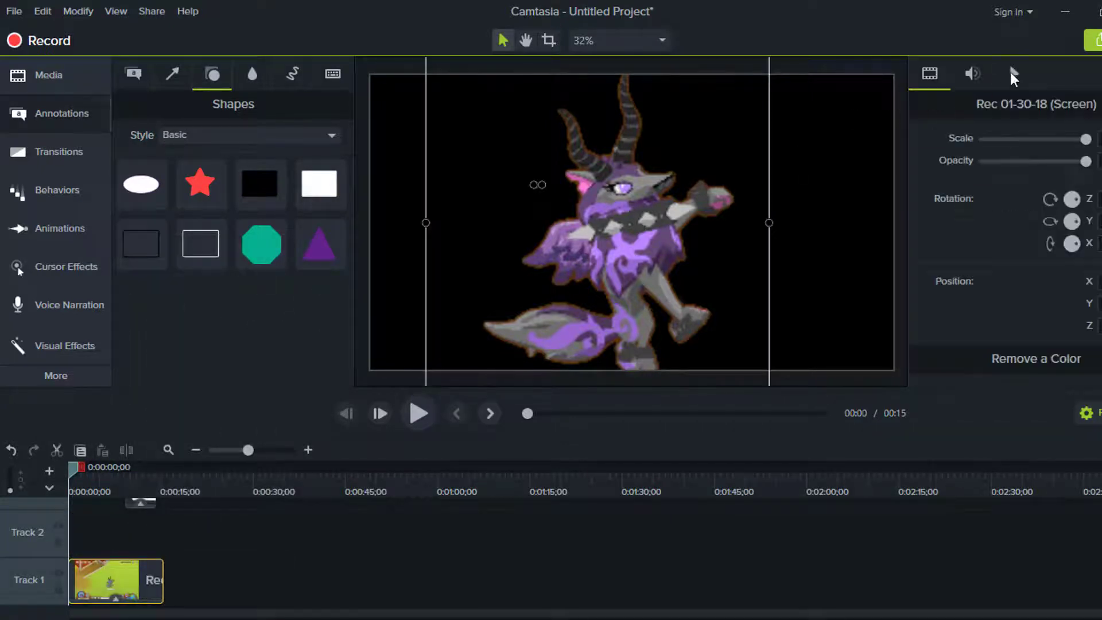
click(975, 73)
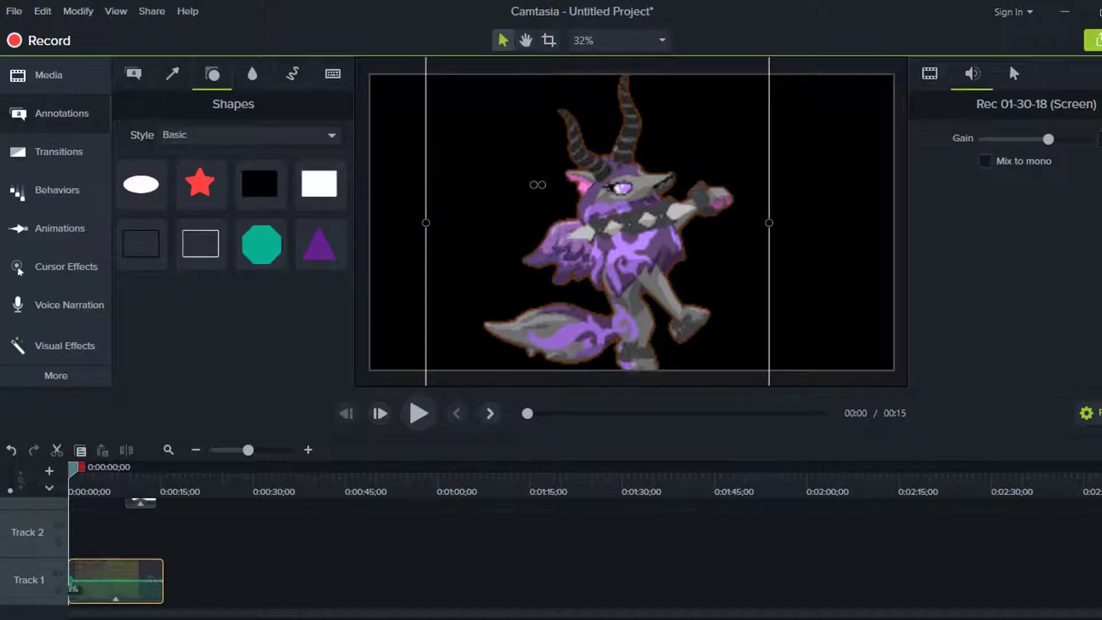
click(1014, 73)
drag(1086, 161, 983, 161)
click(939, 83)
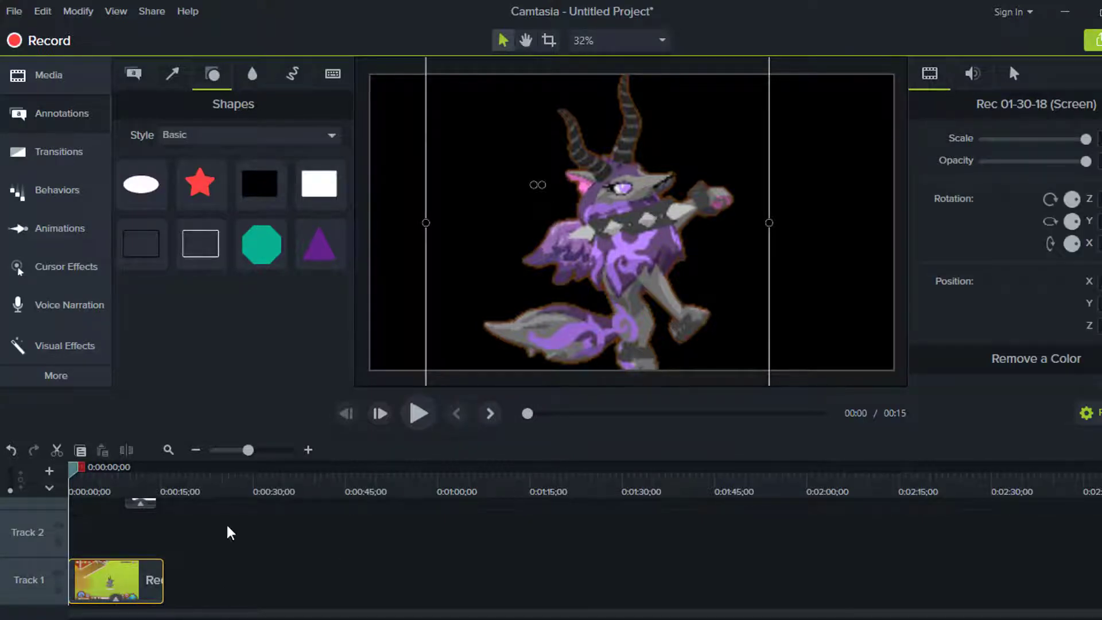
drag(140, 586, 165, 585)
click(136, 522)
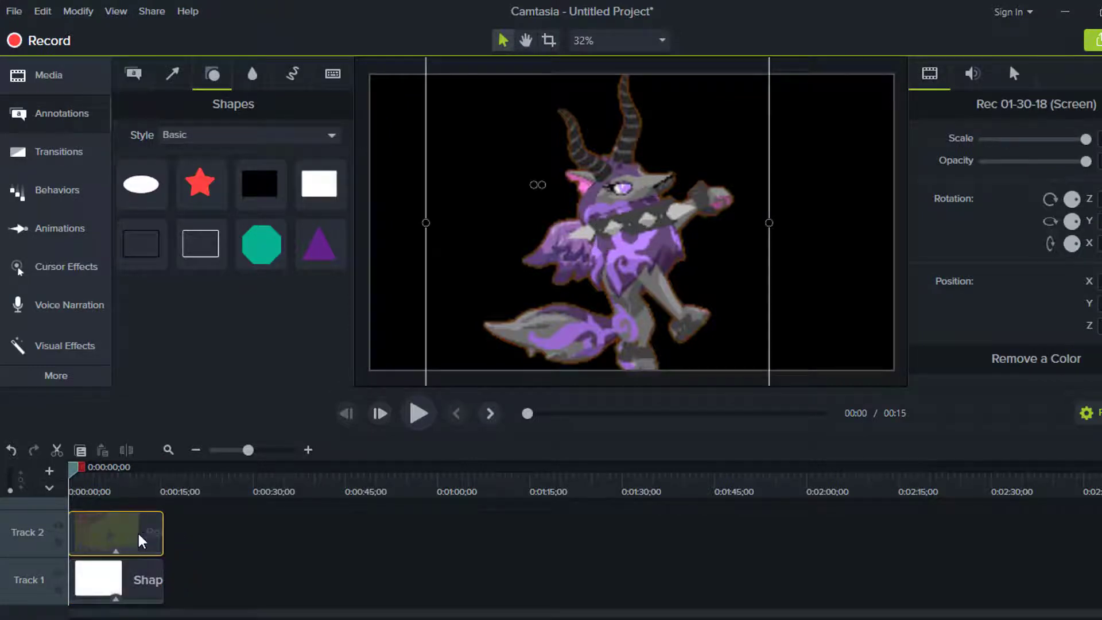
click(111, 593)
drag(598, 246, 362, 383)
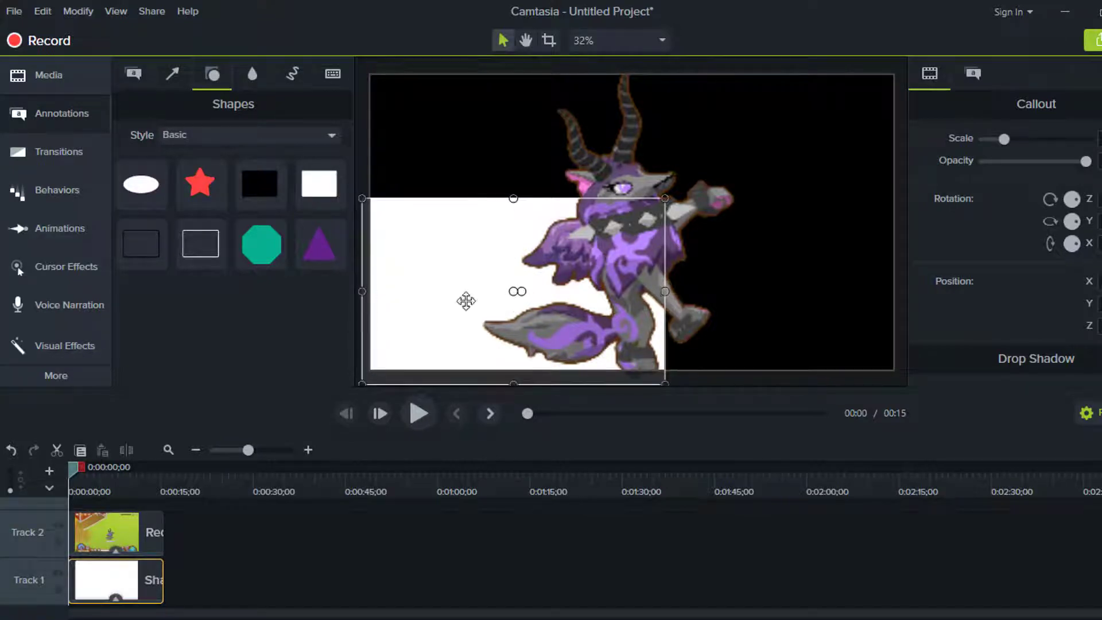
drag(664, 197, 903, 63)
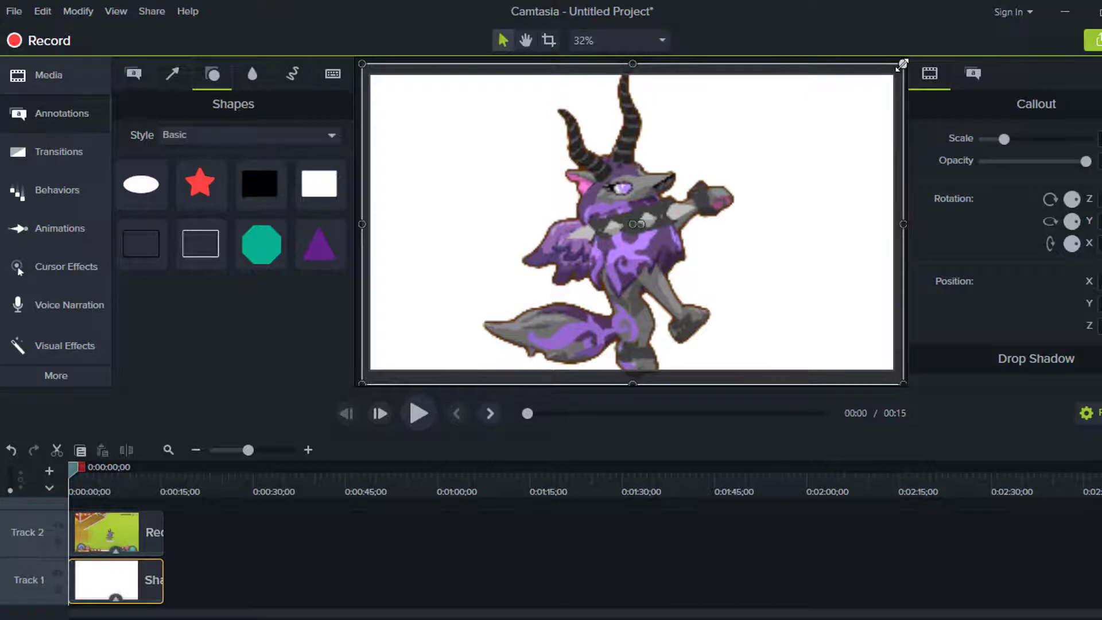
click(970, 85)
click(1098, 198)
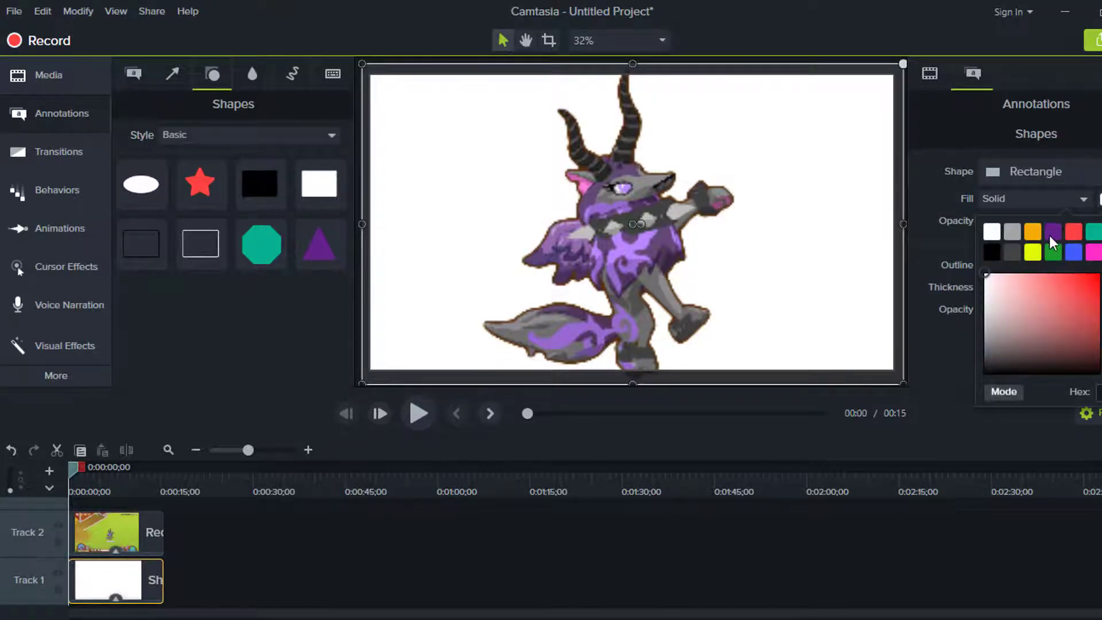
click(1052, 232)
click(1098, 198)
drag(1063, 295, 1047, 301)
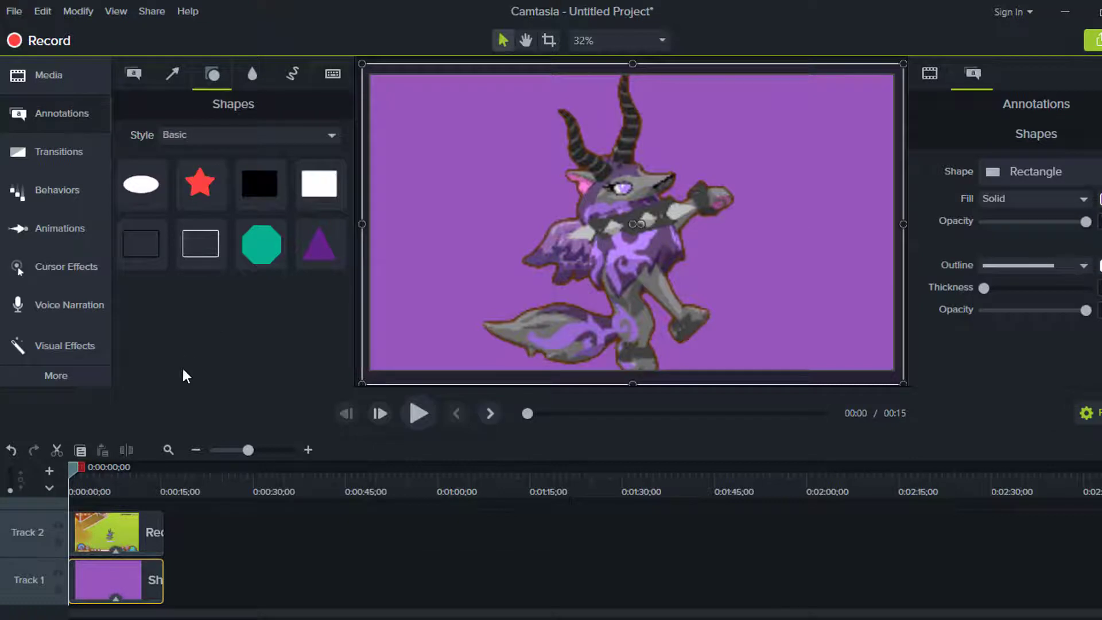
click(362, 535)
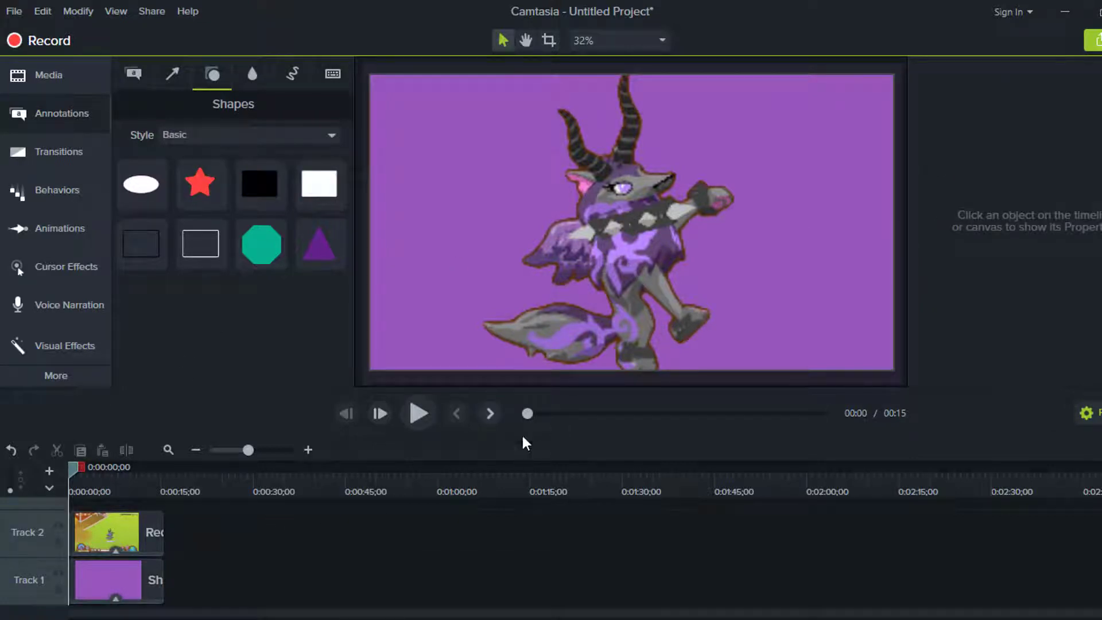
click(424, 411)
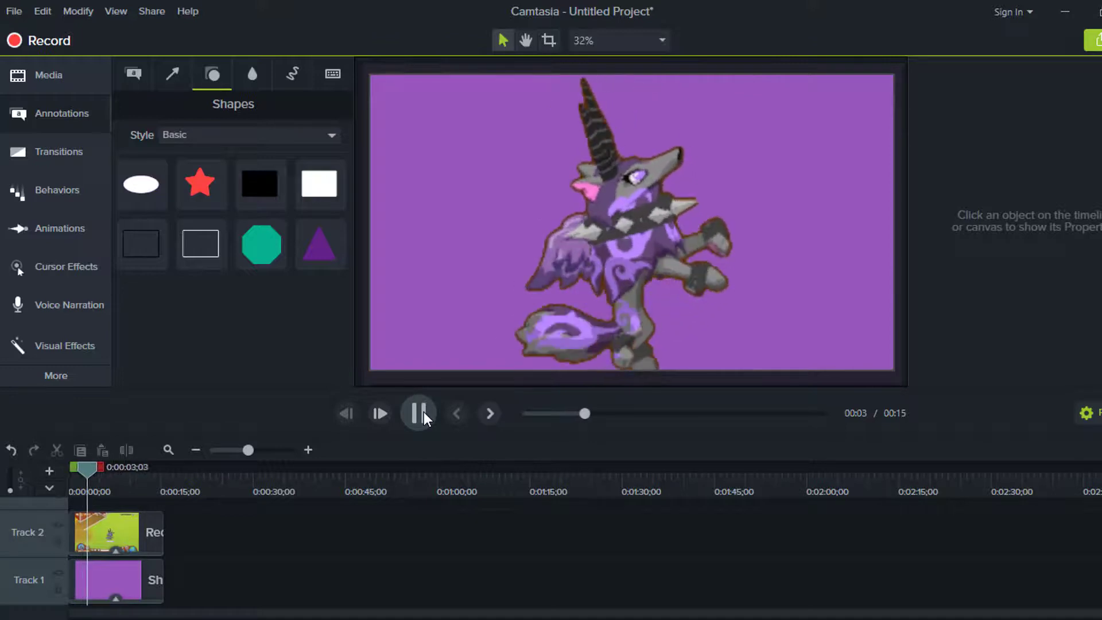
click(424, 414)
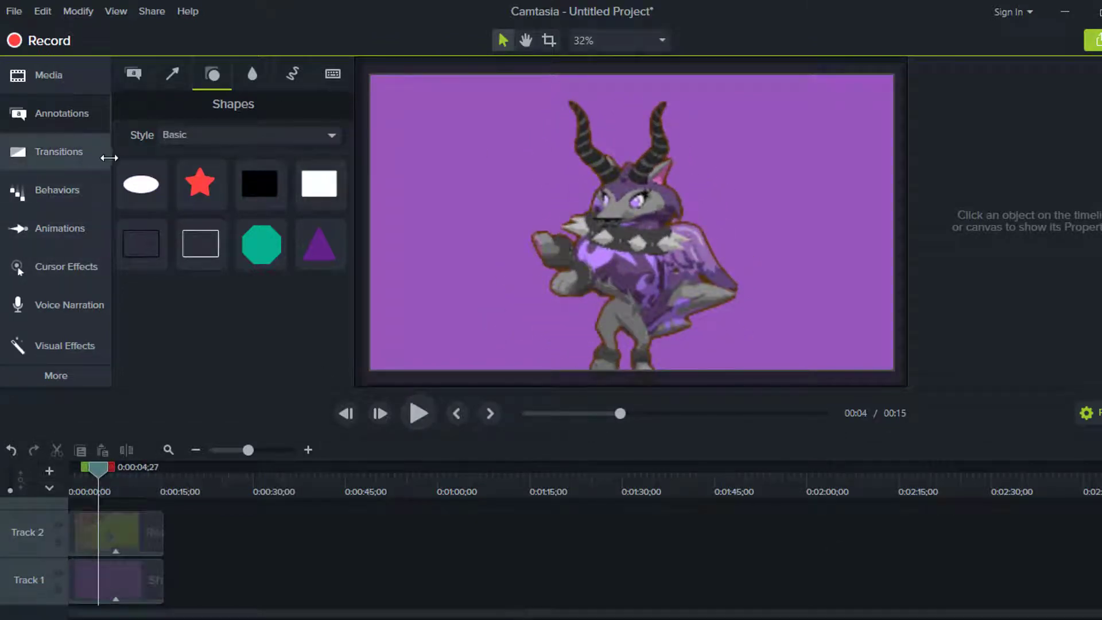
Apply a full-opacity Drop Shadow with less blur and a slight offset, then preview it.
click(74, 188)
click(42, 154)
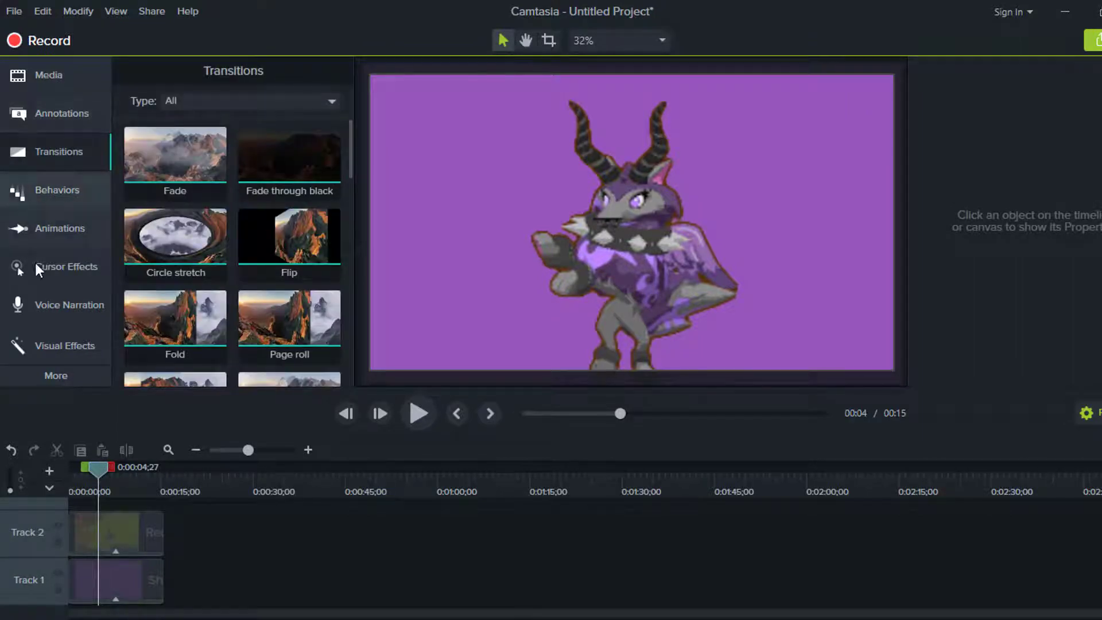
click(57, 345)
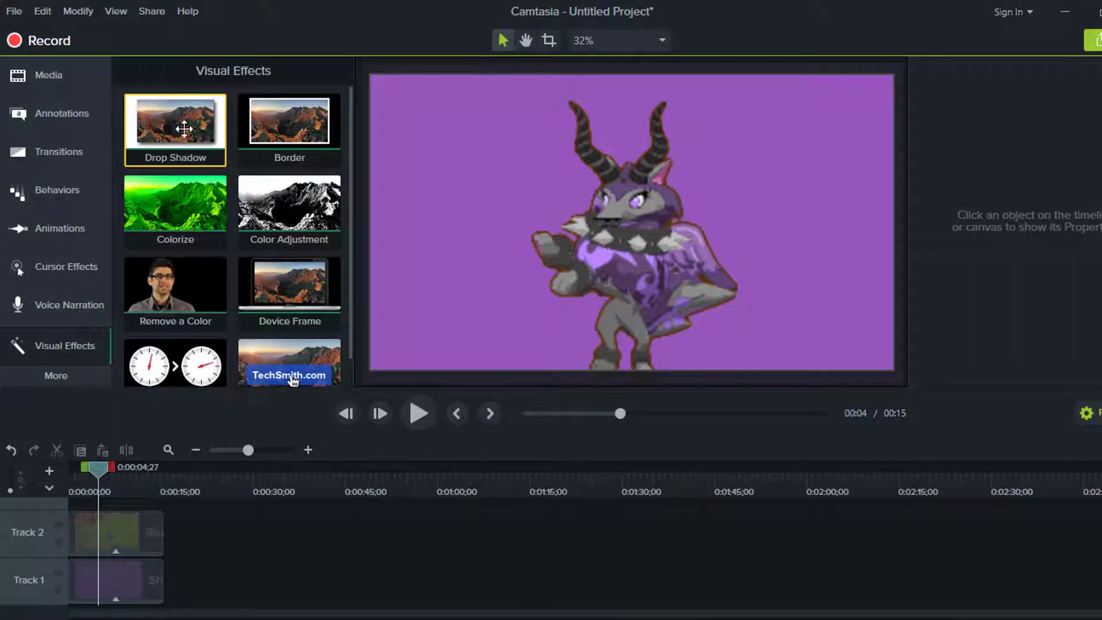
drag(189, 120, 568, 191)
drag(1013, 297, 1086, 293)
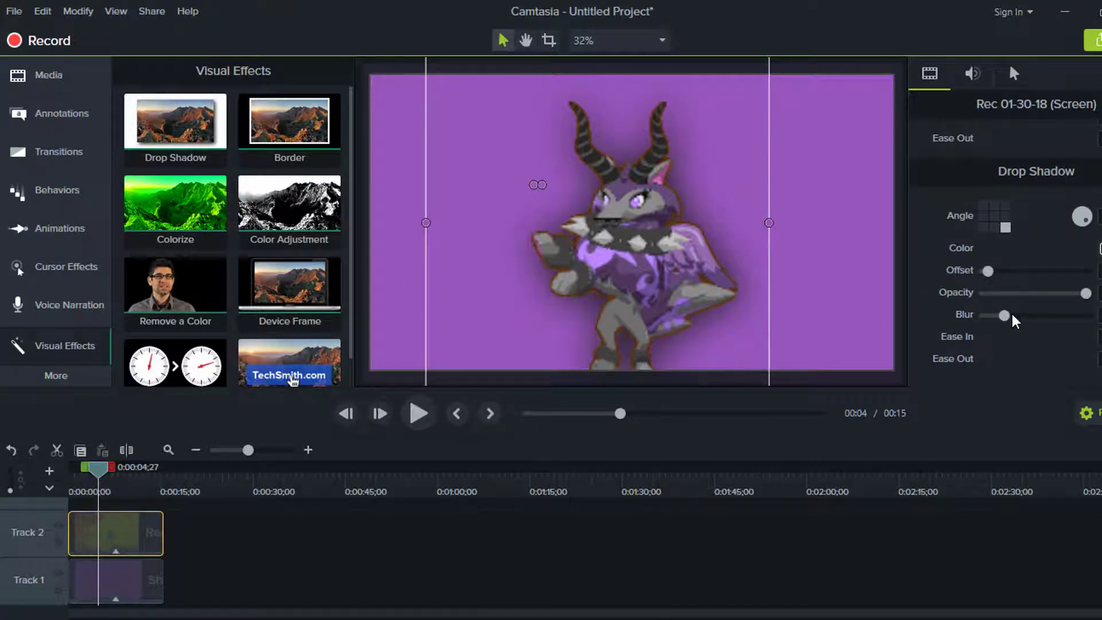
drag(1004, 316, 960, 320)
drag(985, 271, 991, 270)
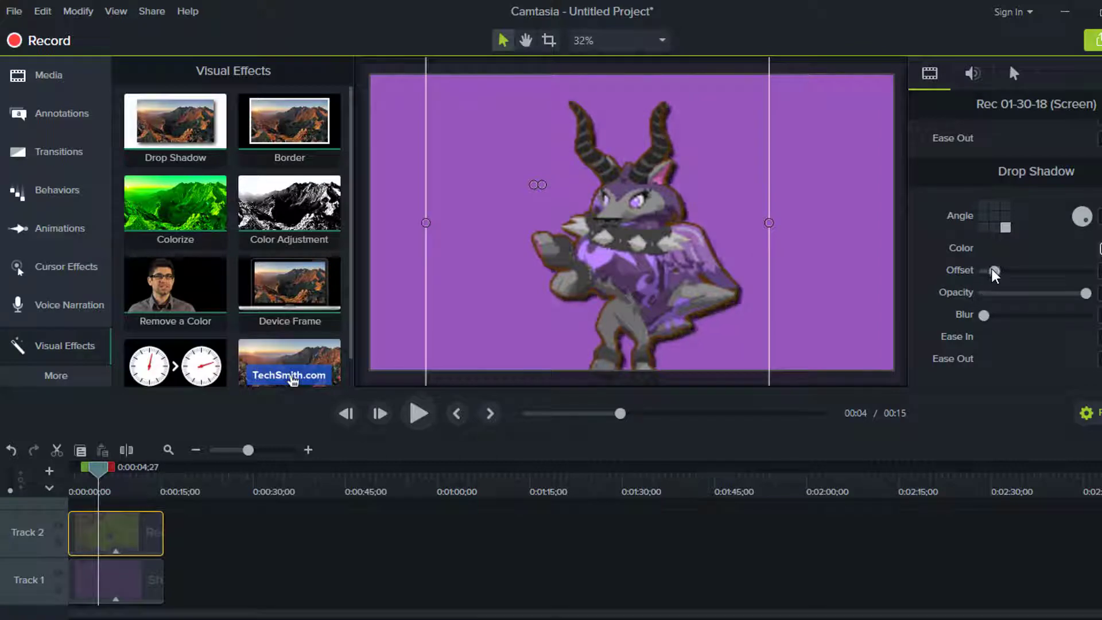
click(457, 413)
click(422, 416)
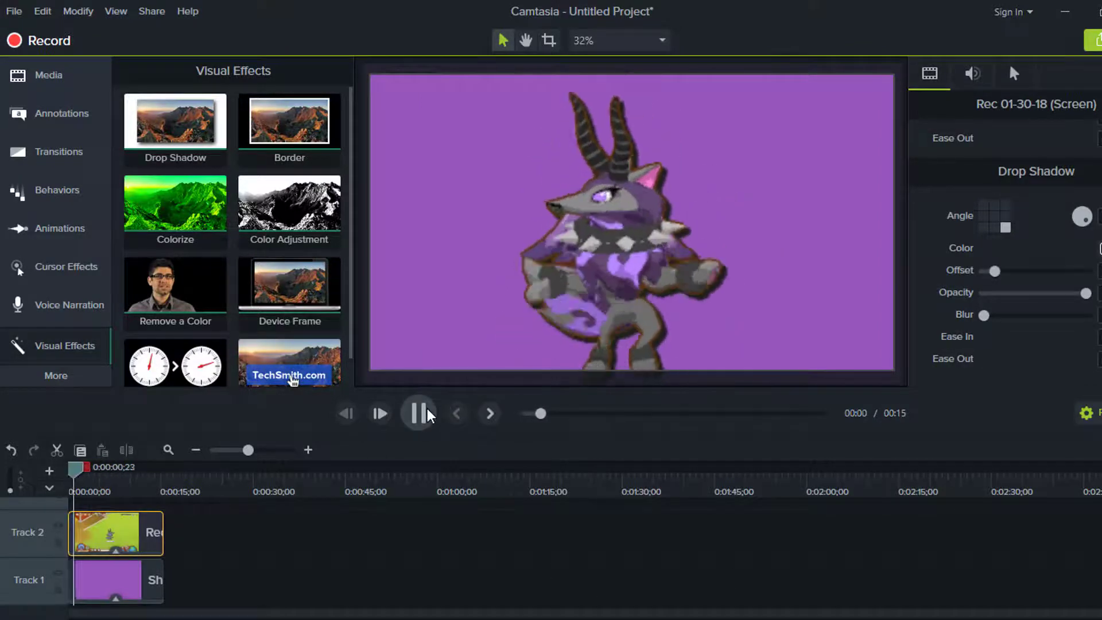
click(427, 410)
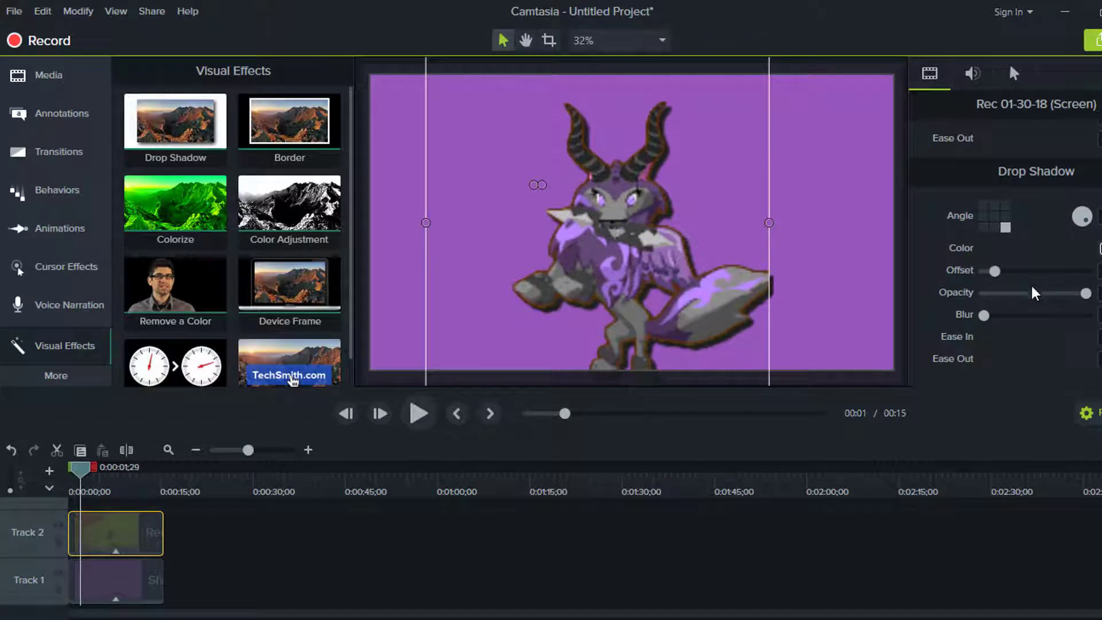
Test a lighter shadow, then restore full opacity, remove the offset and add more blur.
click(1057, 294)
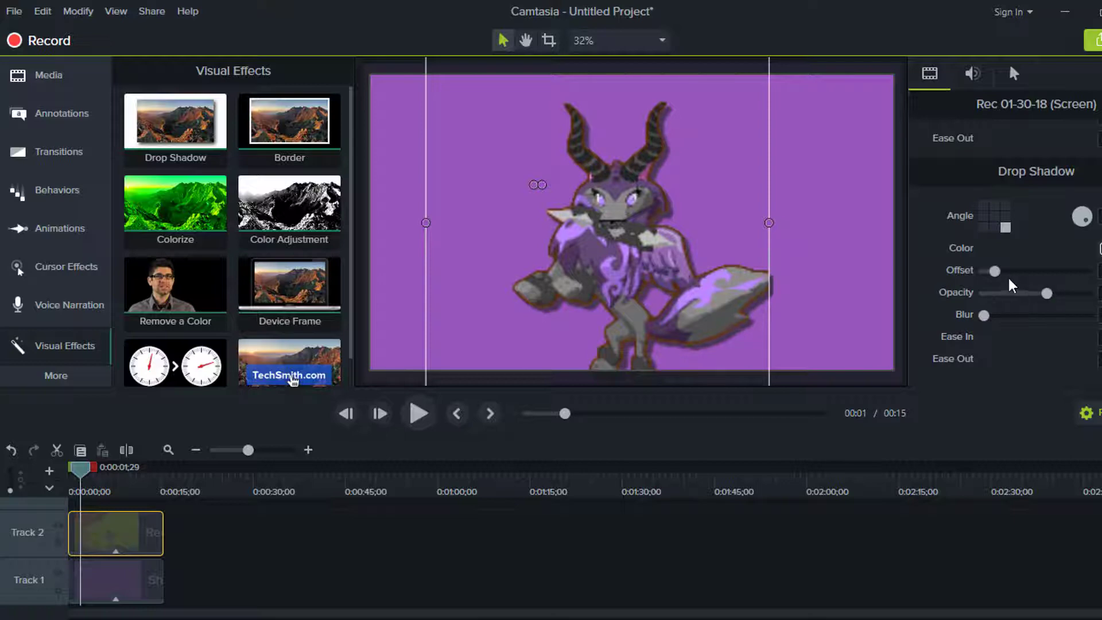
click(416, 412)
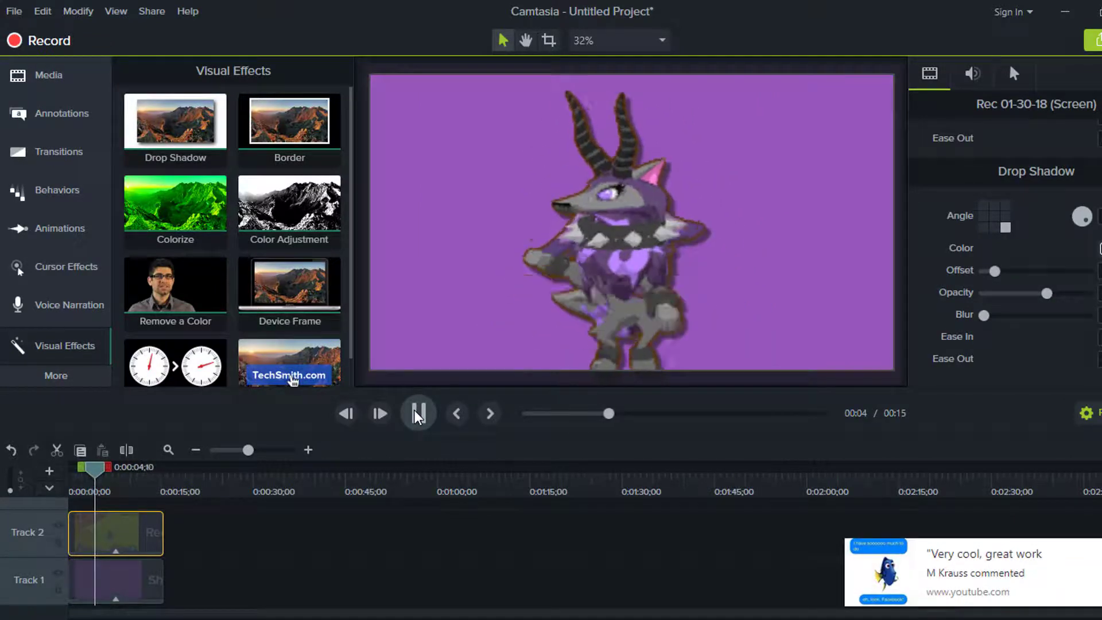
click(419, 414)
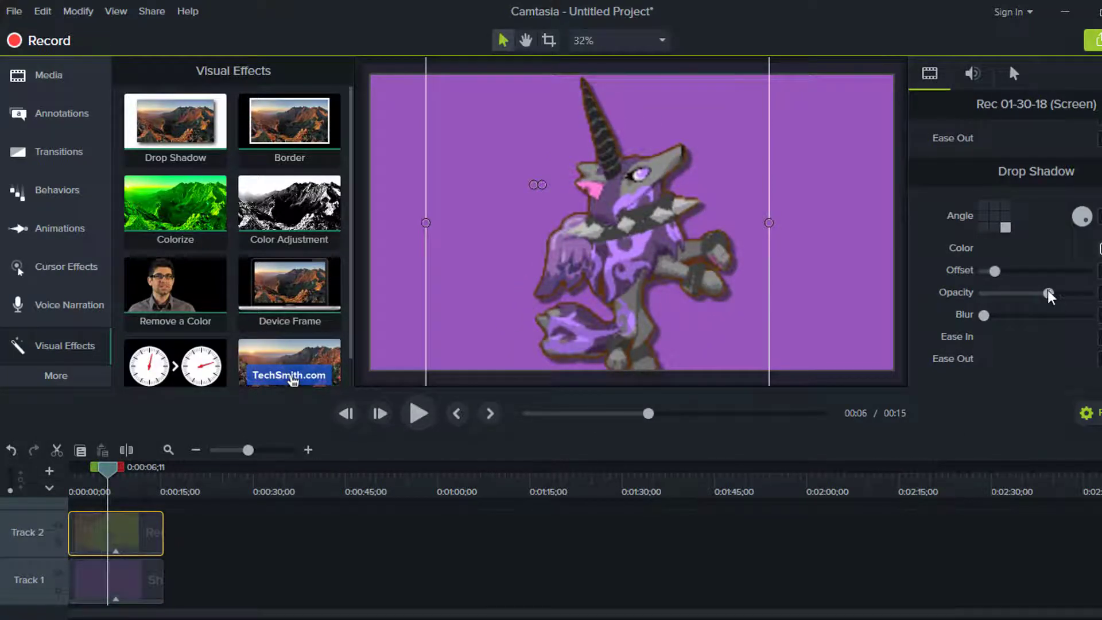
drag(1047, 293, 1087, 293)
drag(993, 271, 951, 278)
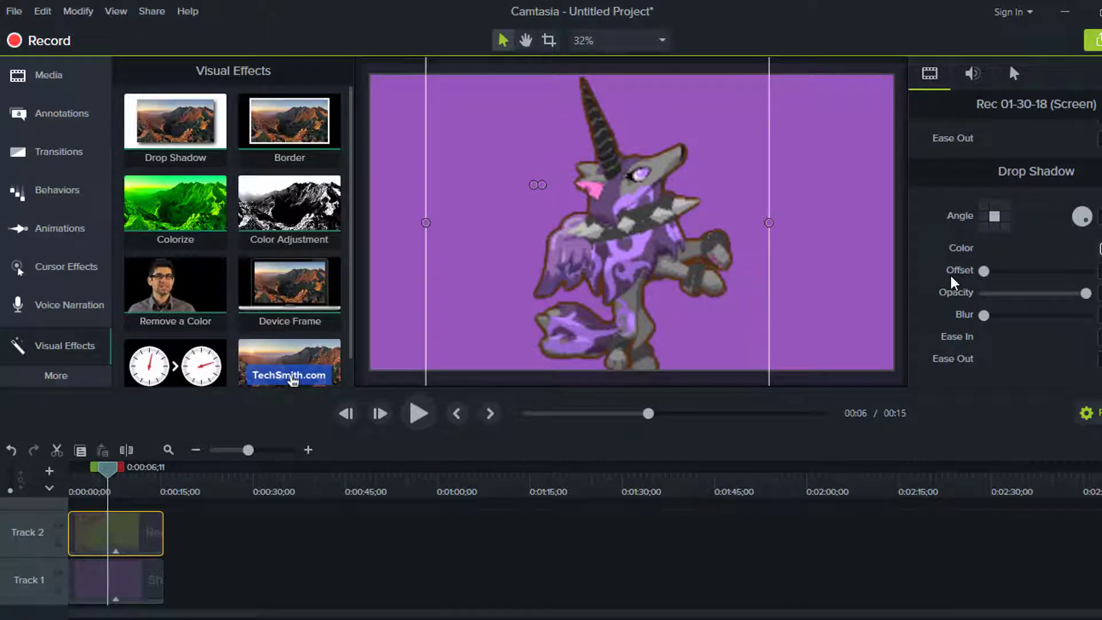
drag(987, 316, 1006, 316)
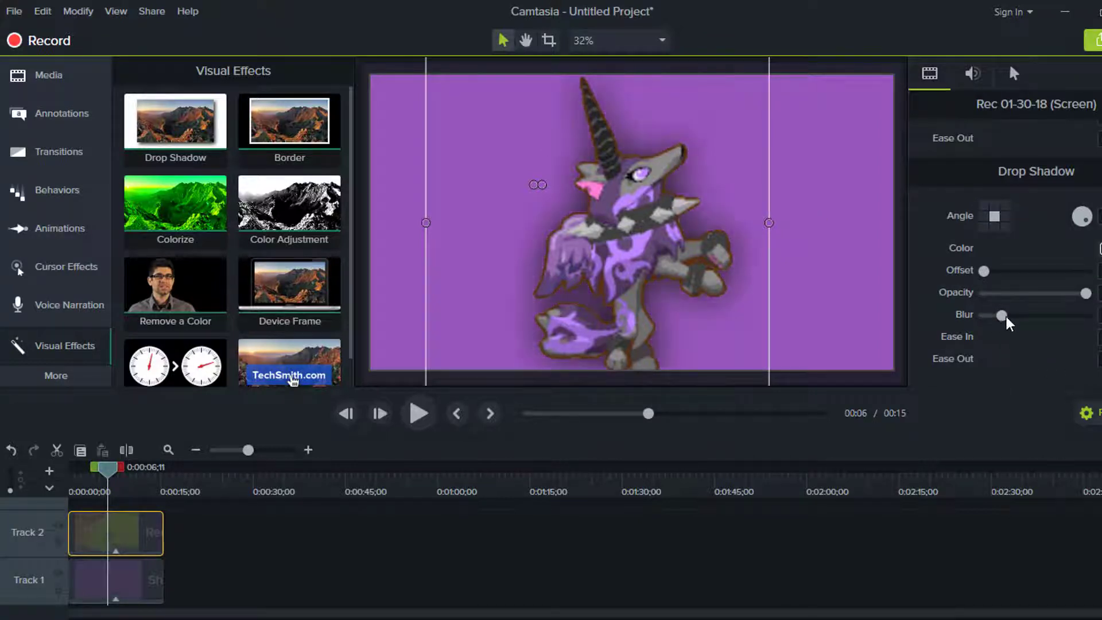
Make the shadow white to form a glow, fine-tune its blur, and preview it.
click(1099, 248)
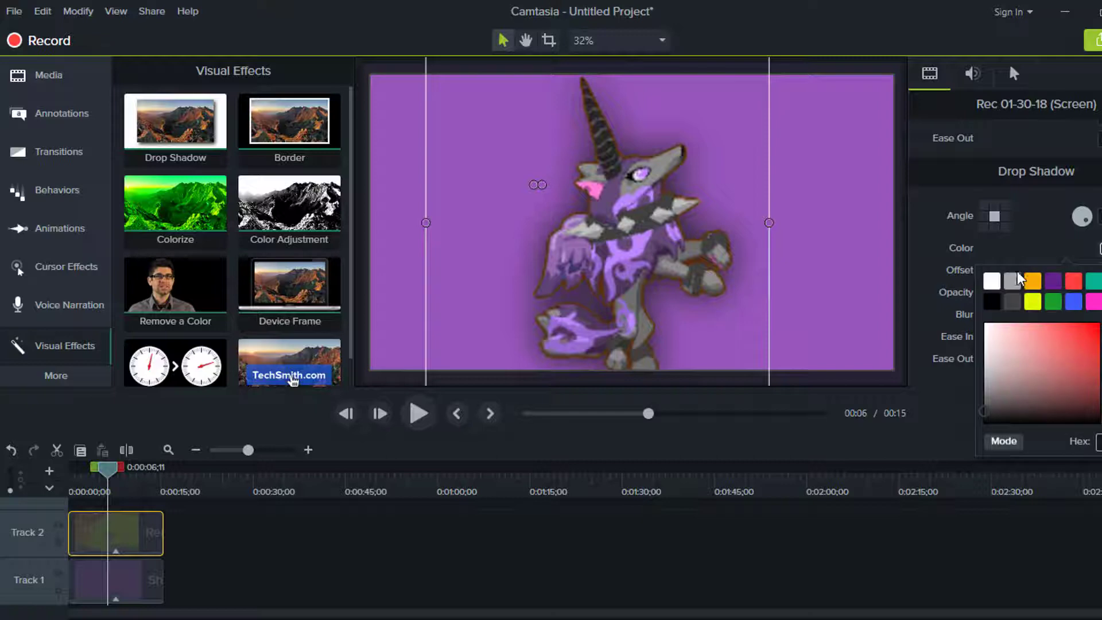
click(989, 278)
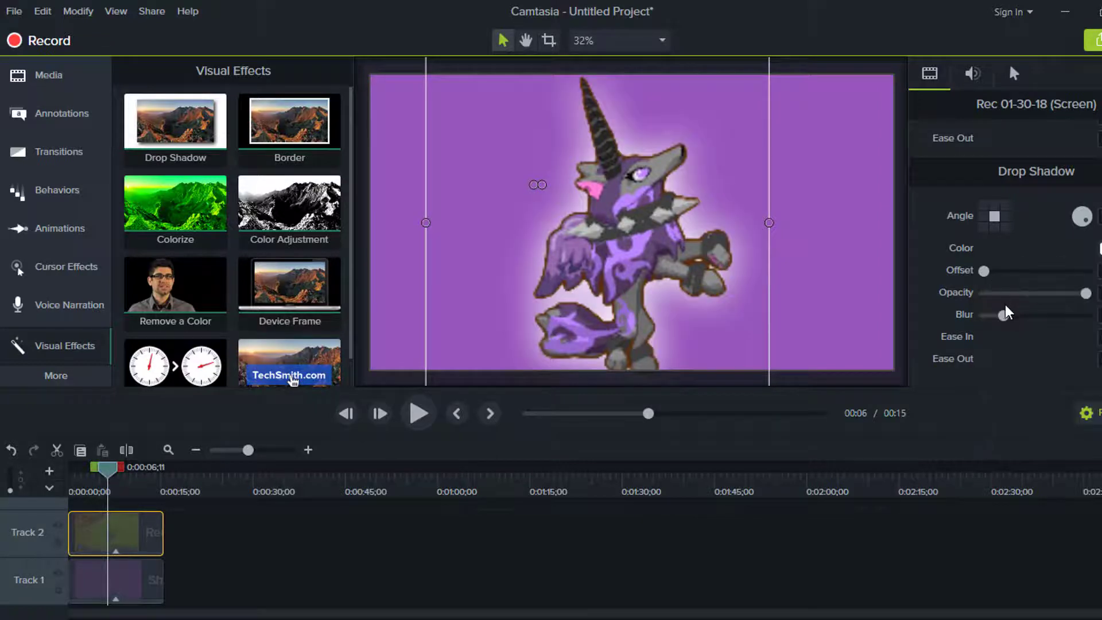
drag(997, 314, 1000, 315)
click(464, 415)
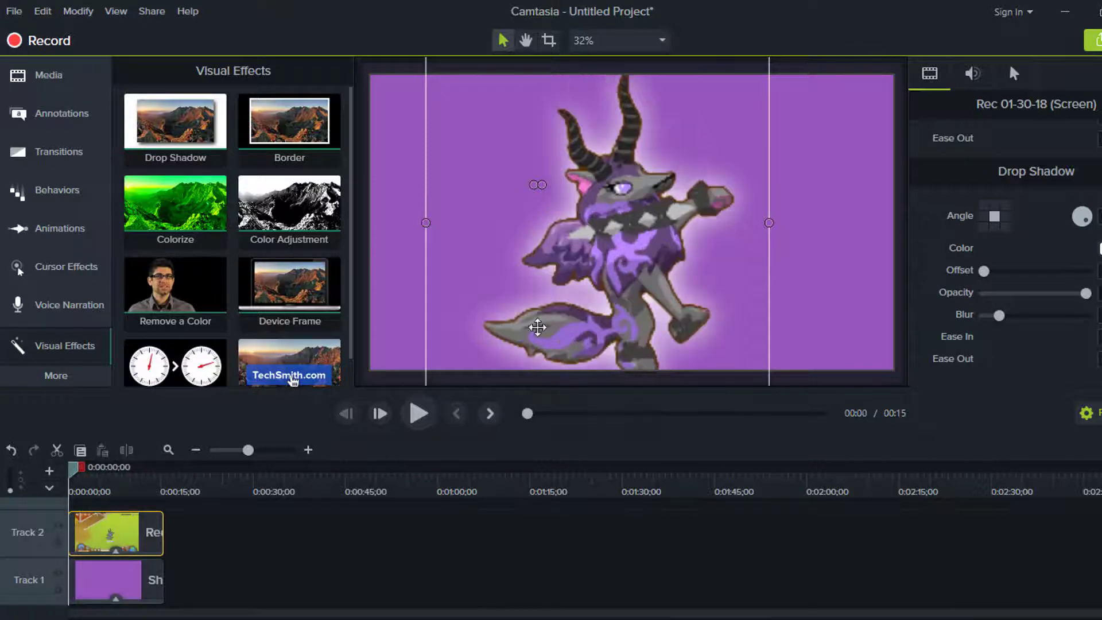
click(408, 408)
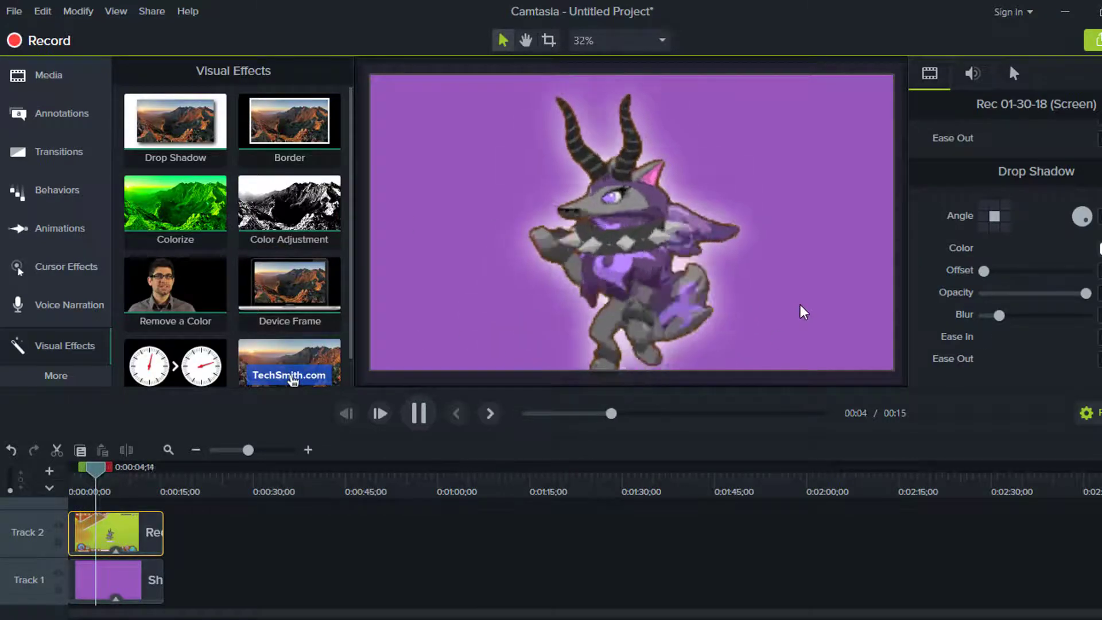
click(1098, 252)
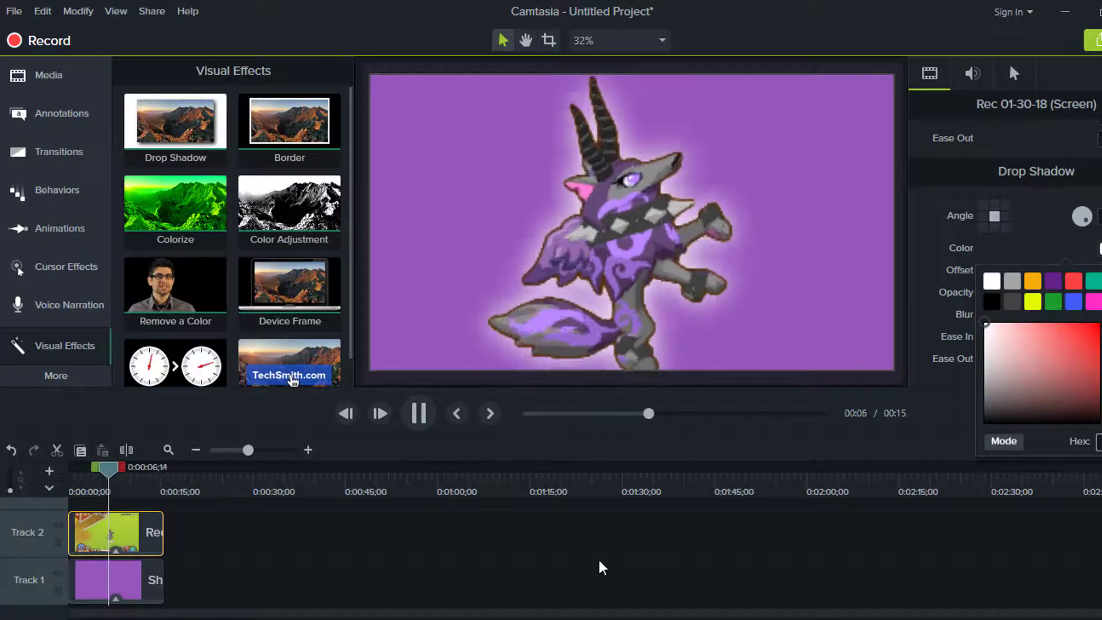
click(646, 538)
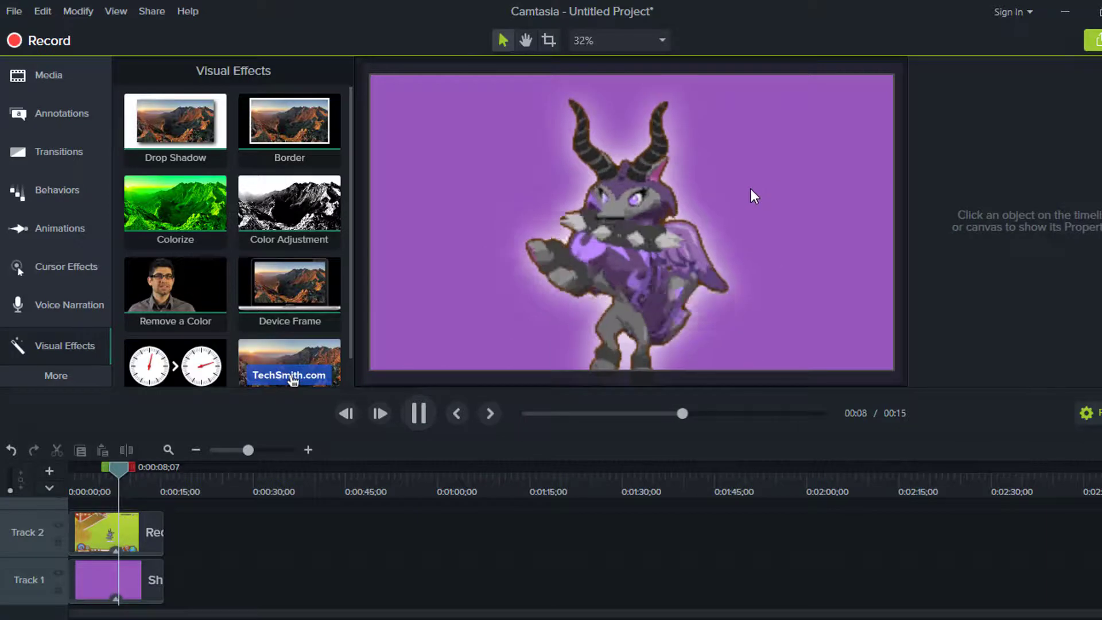
click(432, 407)
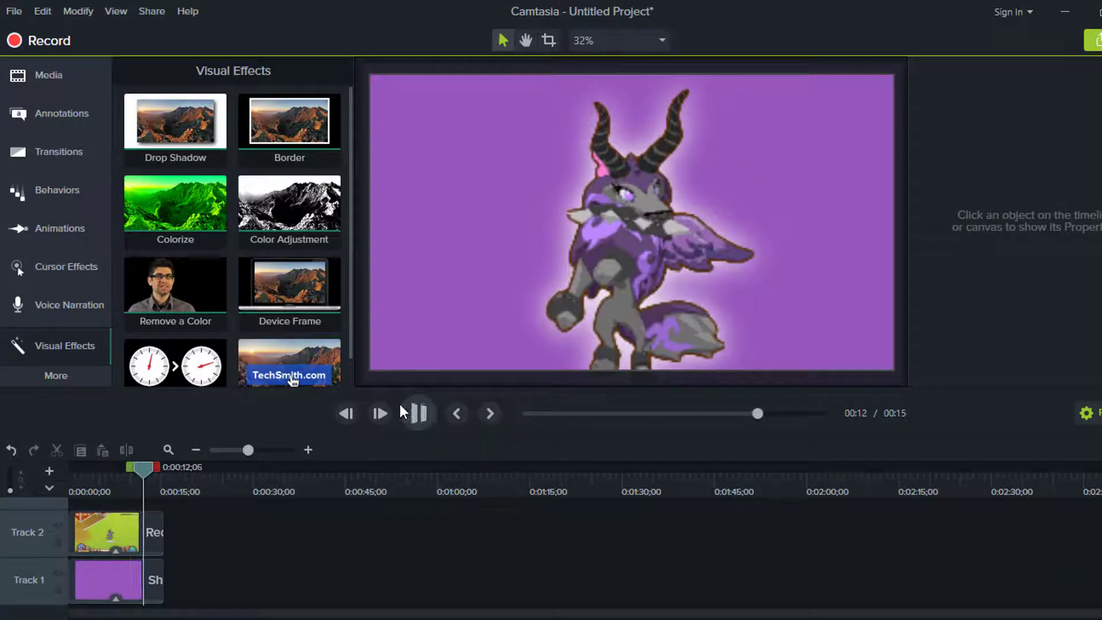
click(70, 187)
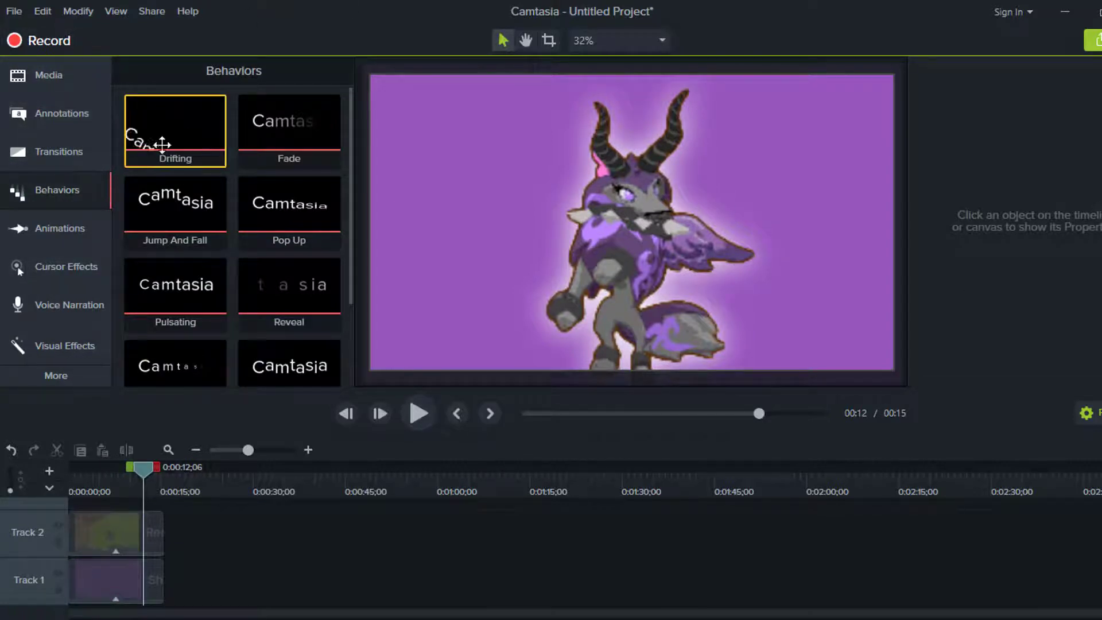
Apply the Drifting behavior to the character clip and preview its motion.
drag(183, 119, 102, 522)
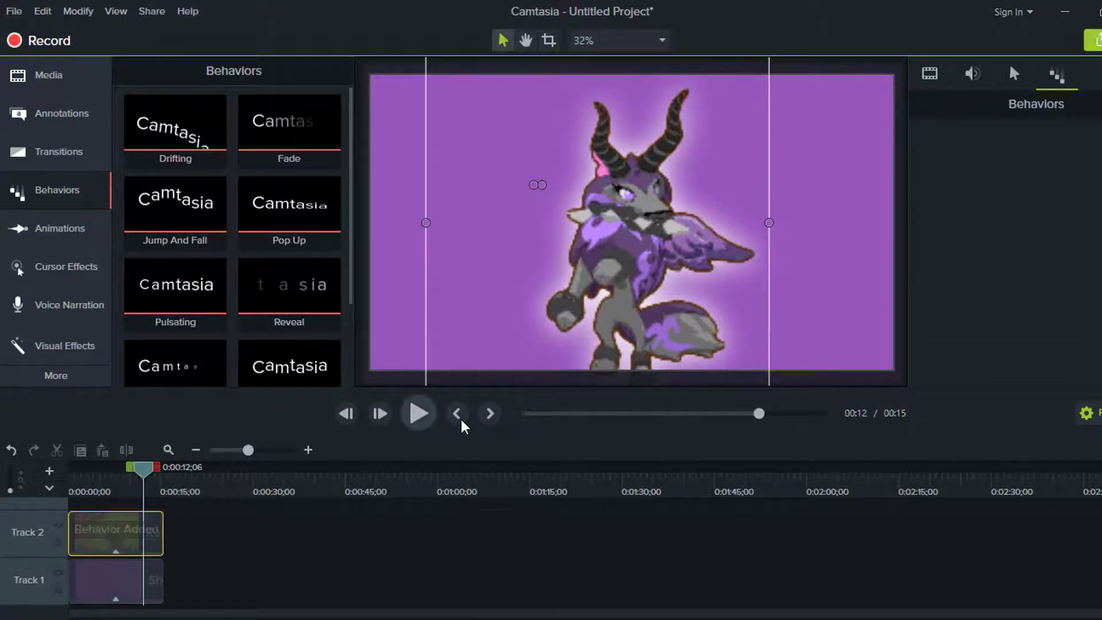
click(458, 415)
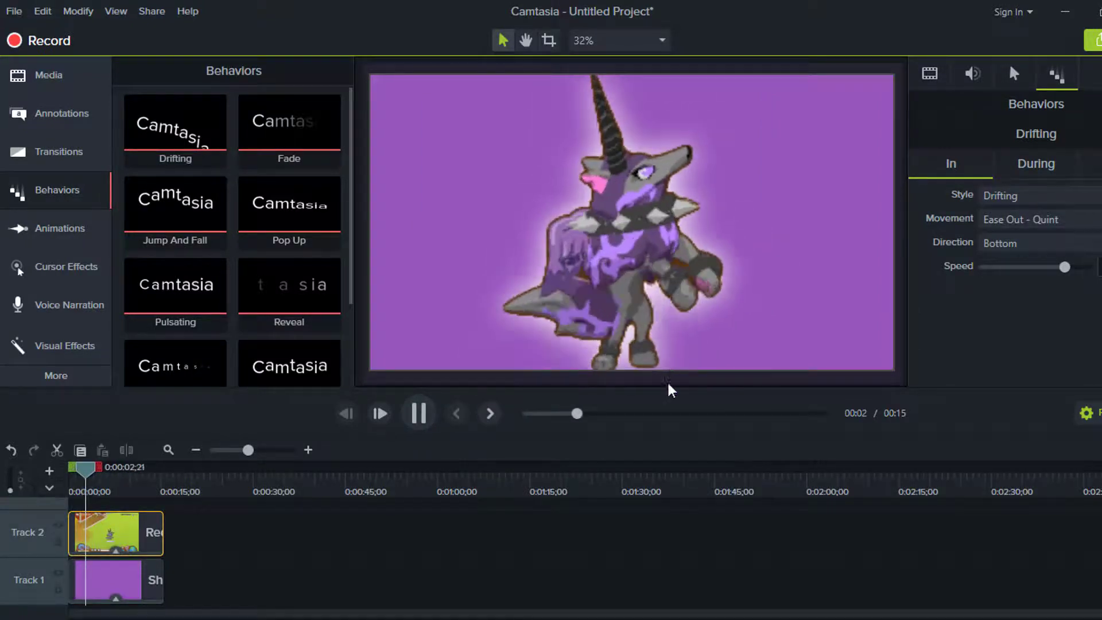
click(457, 414)
click(418, 413)
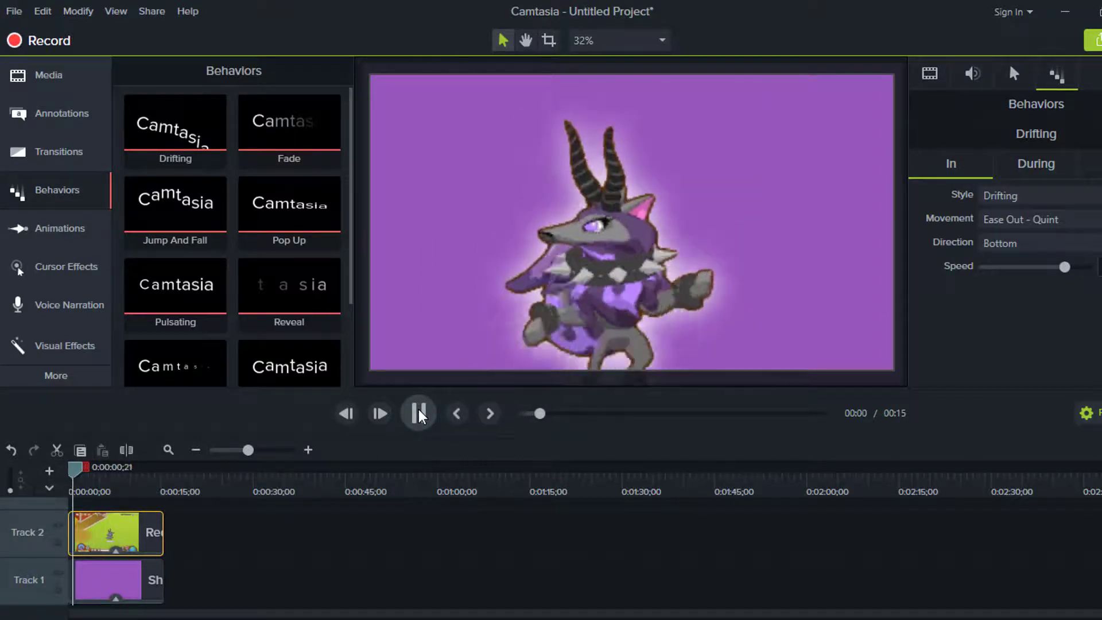
click(418, 413)
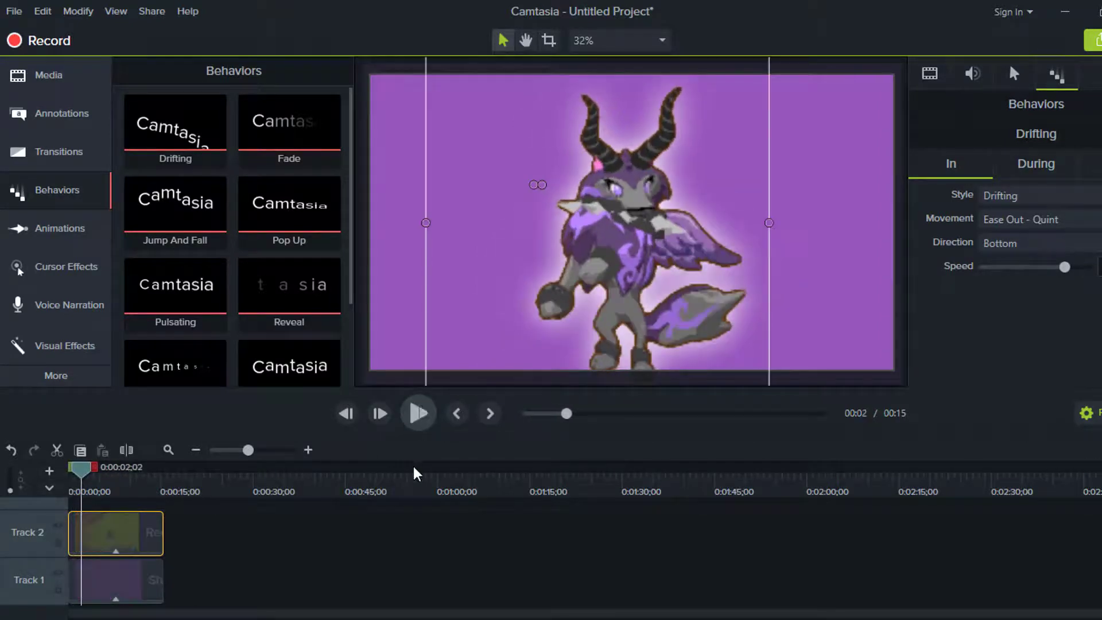
Confirm Drifting as the entrance style, replay from the start, and select Music Notes in the media bin.
click(439, 569)
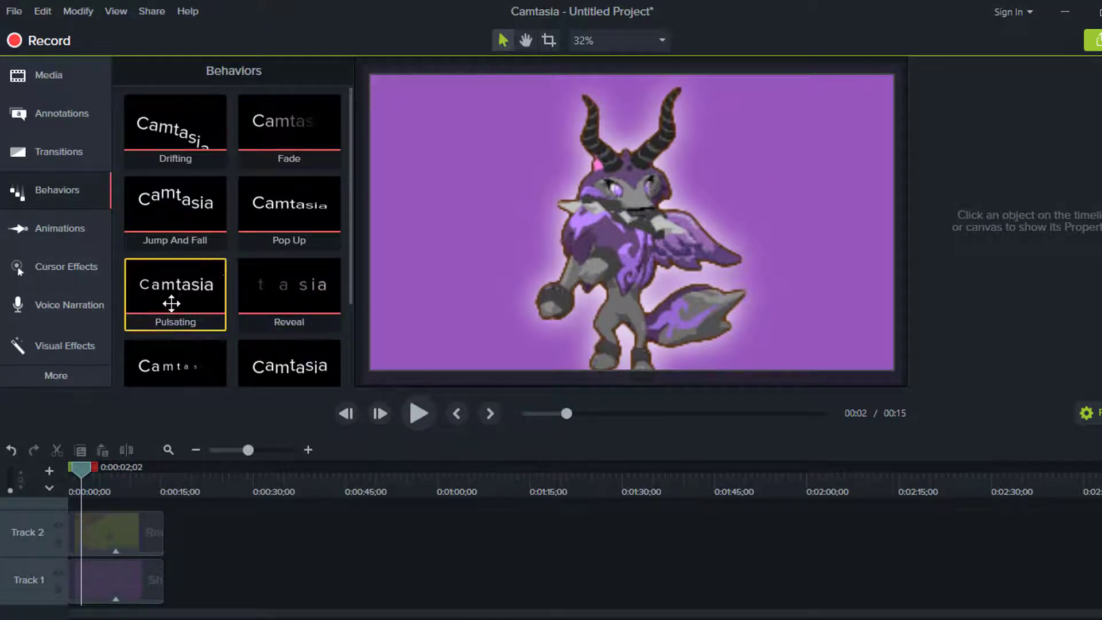
scroll(216, 278, down, 3)
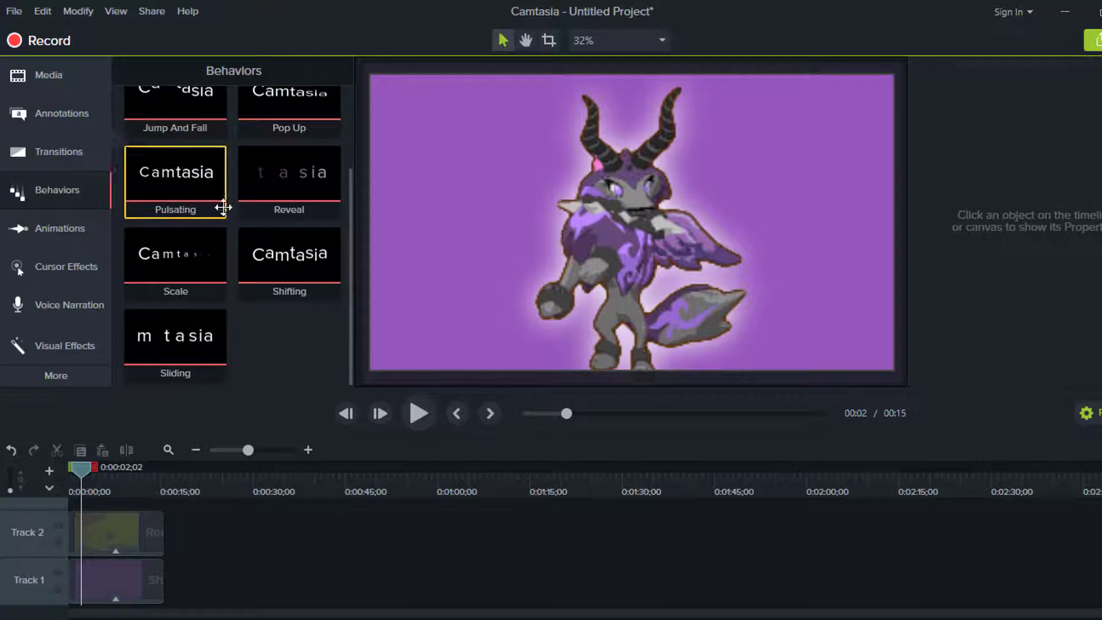
click(114, 536)
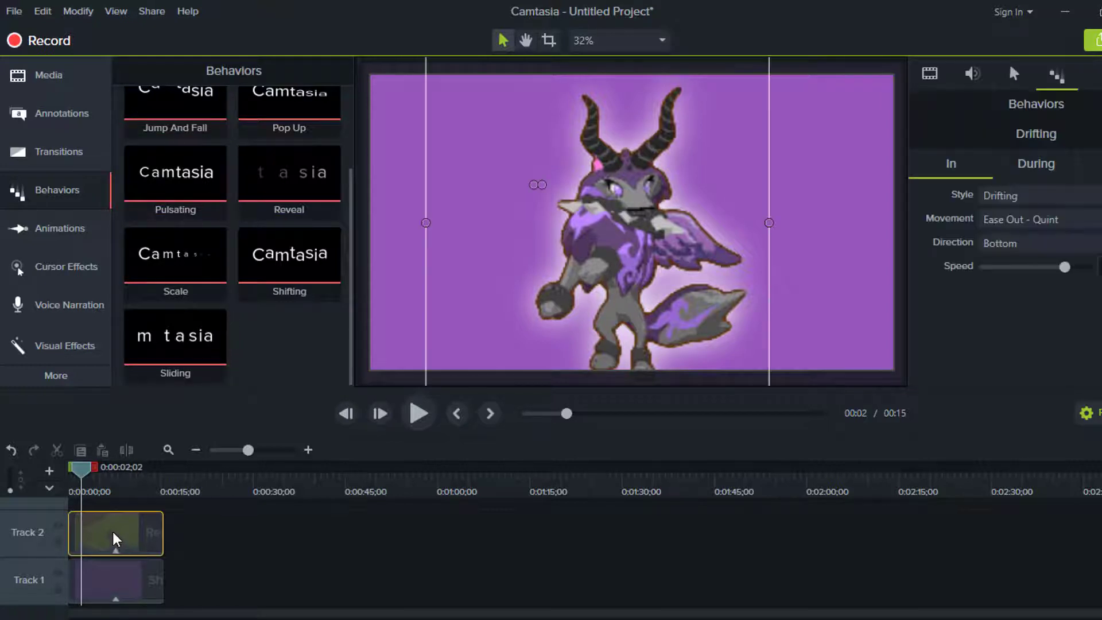
click(1026, 198)
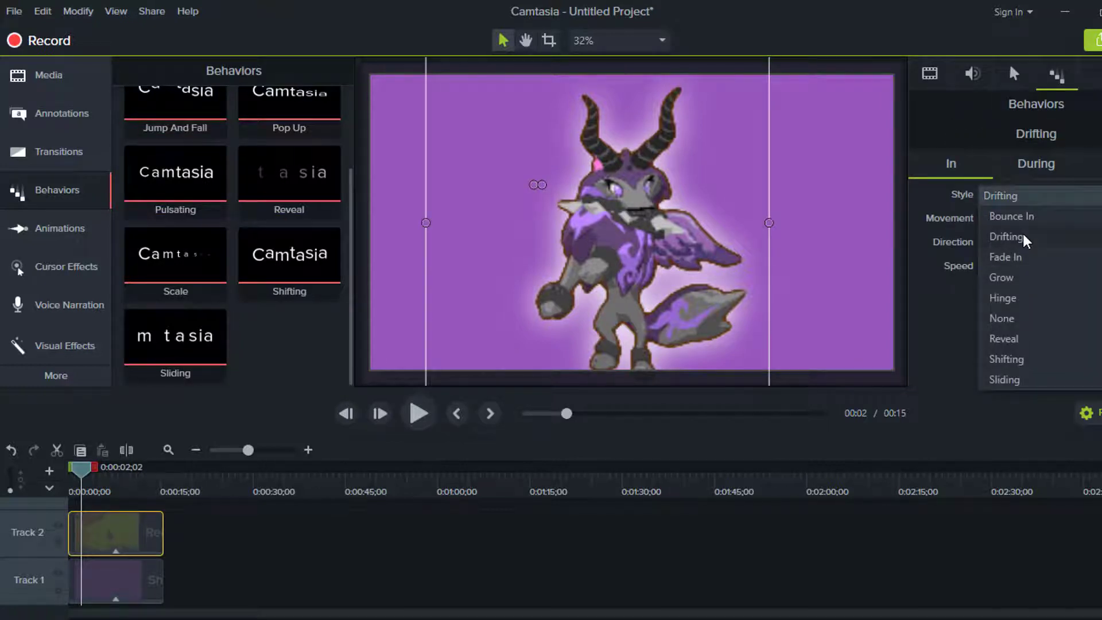
click(964, 393)
click(995, 167)
click(974, 175)
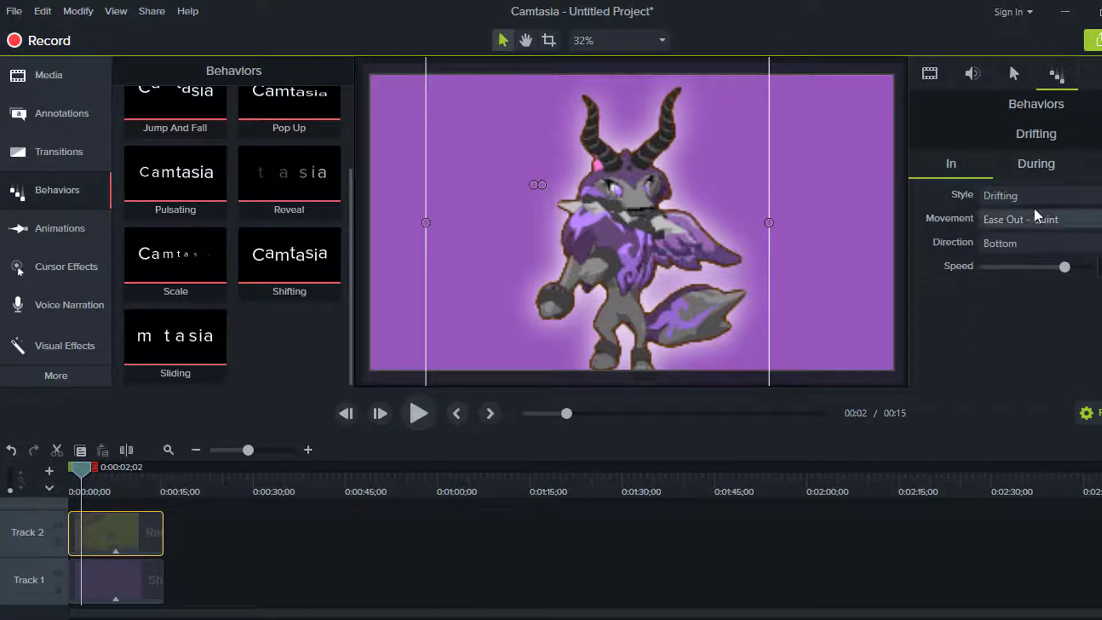
click(505, 531)
click(456, 414)
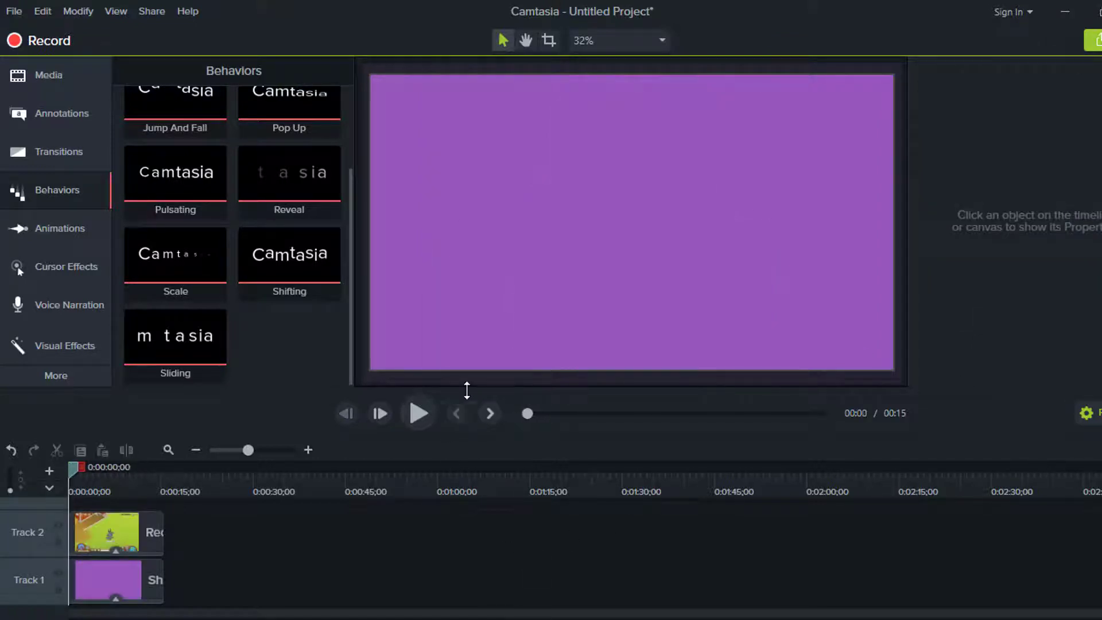
click(416, 412)
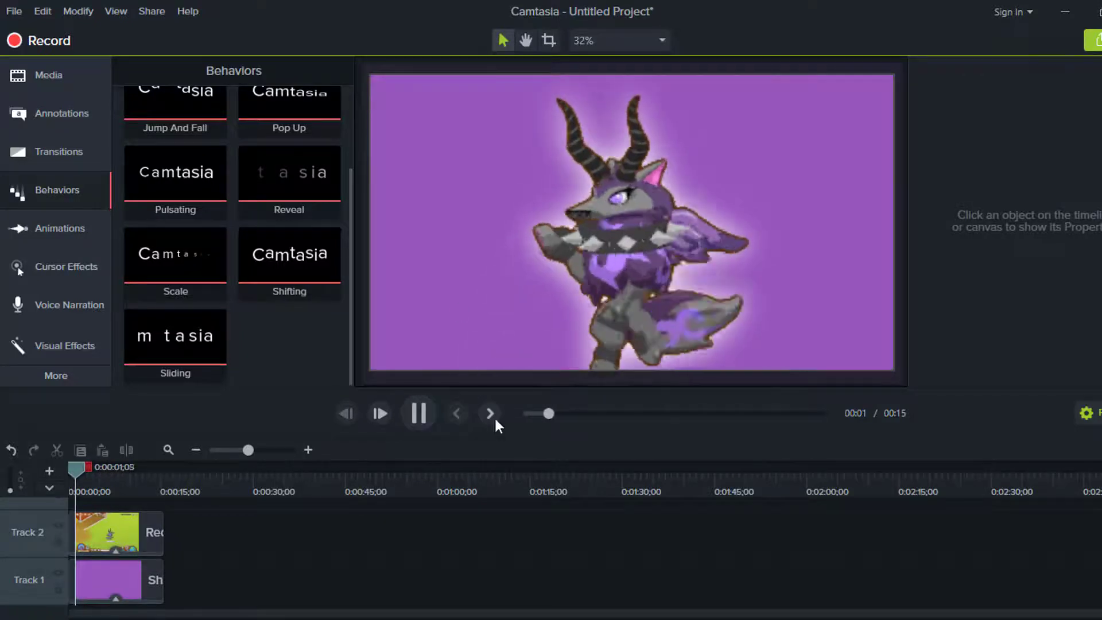
key(space)
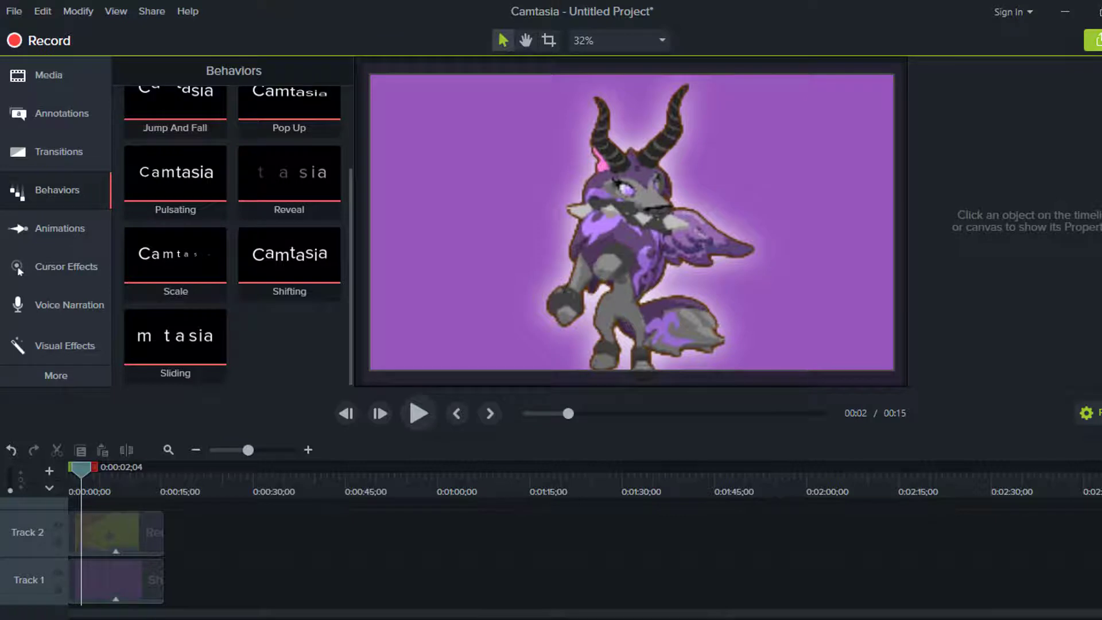
key(ctrl+1)
click(228, 280)
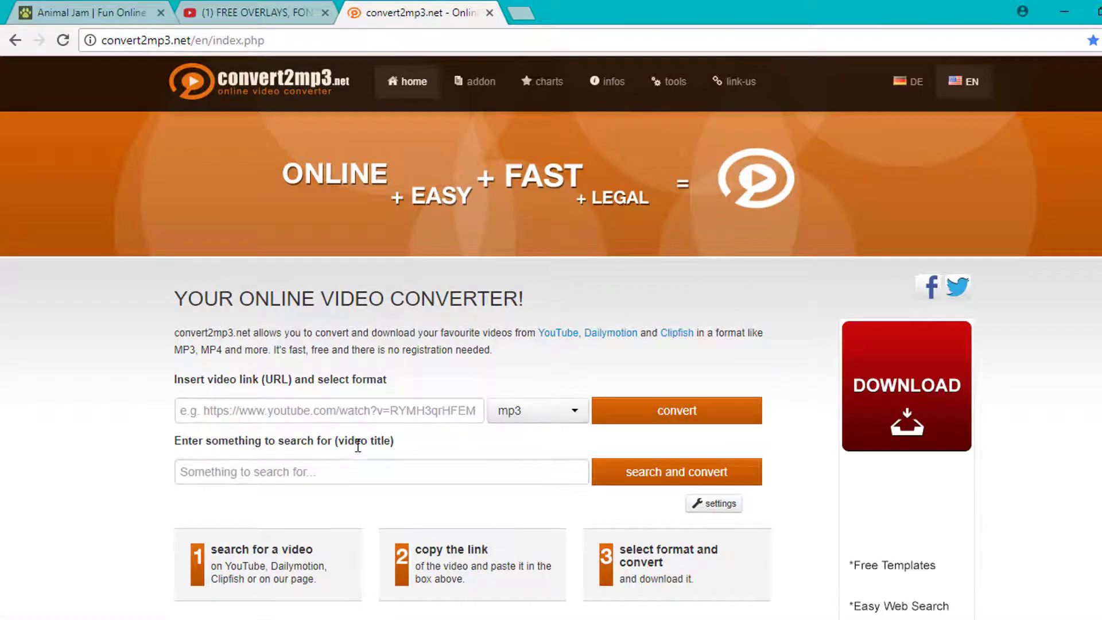
Choose mp4 as the convert2mp3.net output format, then add Music Notes Overlay 1 to Camtasia's timeline.
click(511, 410)
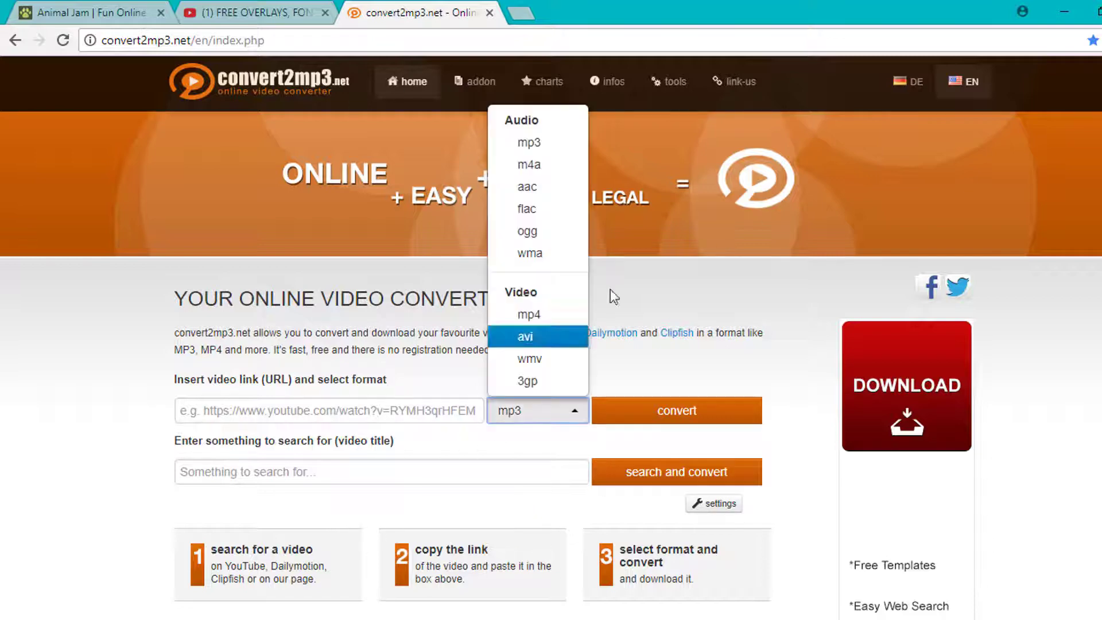
click(527, 314)
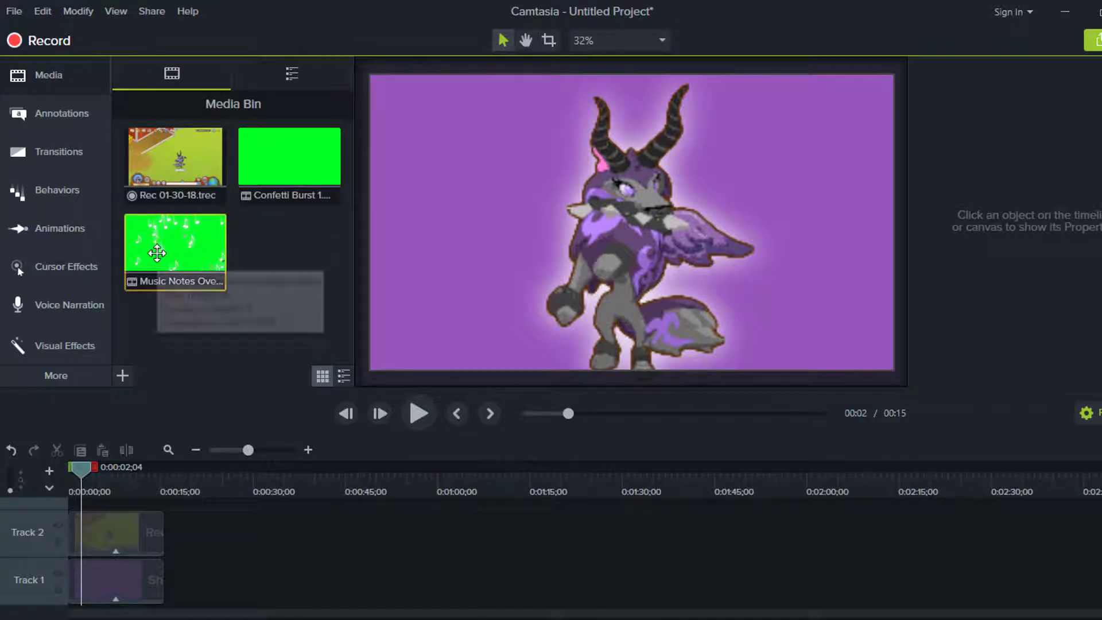
drag(156, 253, 132, 501)
Move the Music Notes clip to the project start and key out its green with raised tolerance.
drag(327, 540, 151, 549)
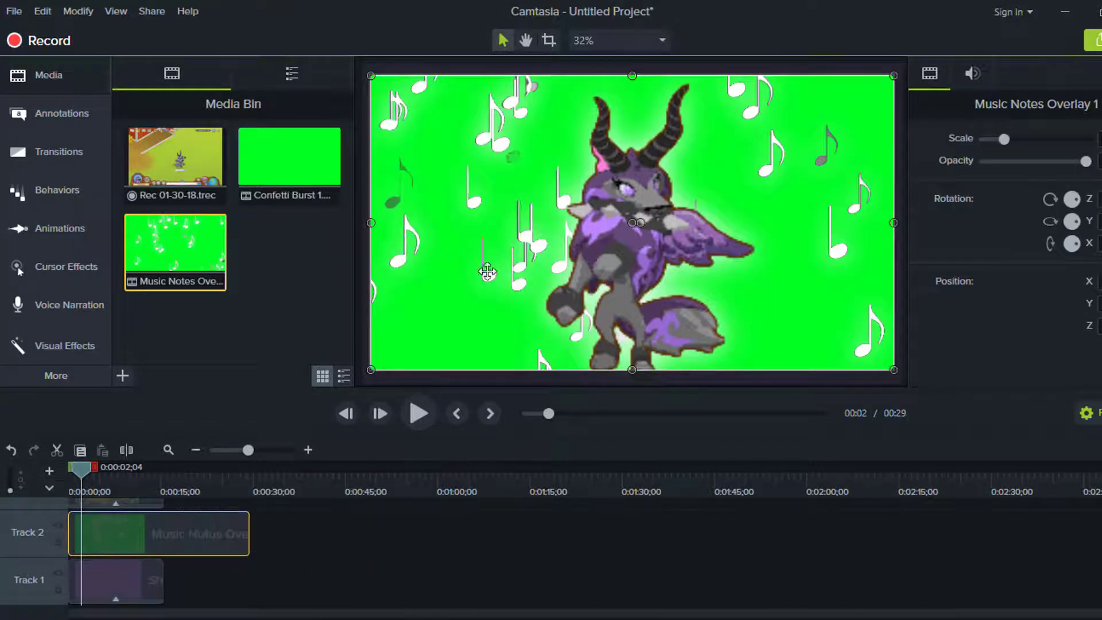
click(55, 345)
drag(198, 303, 230, 544)
drag(996, 274, 1019, 273)
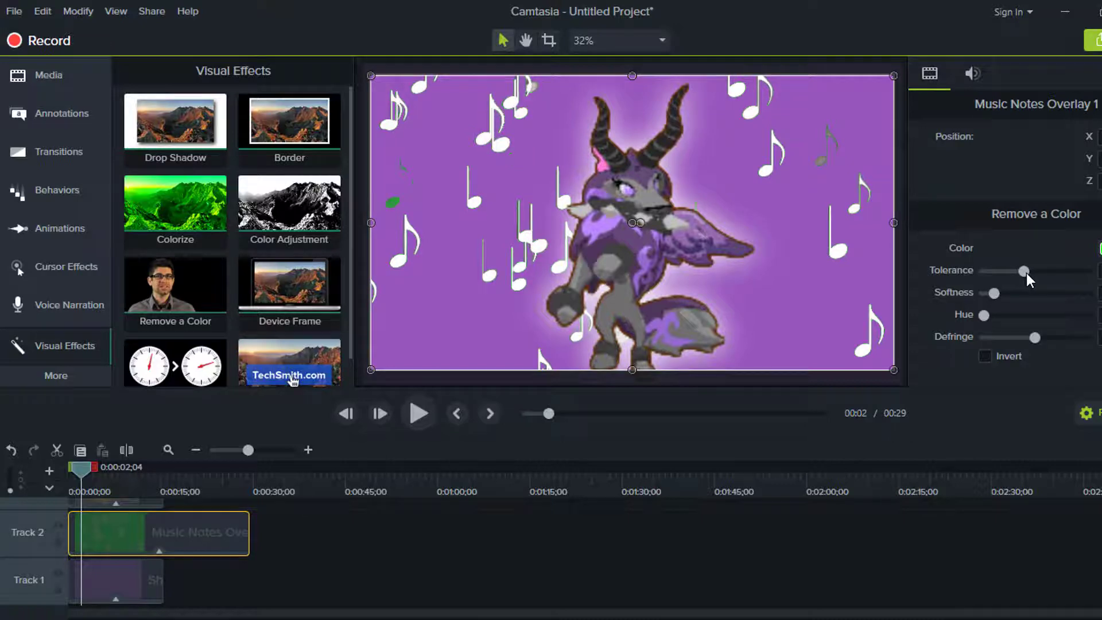
Colorize the music notes white and preview the result.
ctrl+click(605, 230)
drag(395, 236, 377, 263)
click(1099, 292)
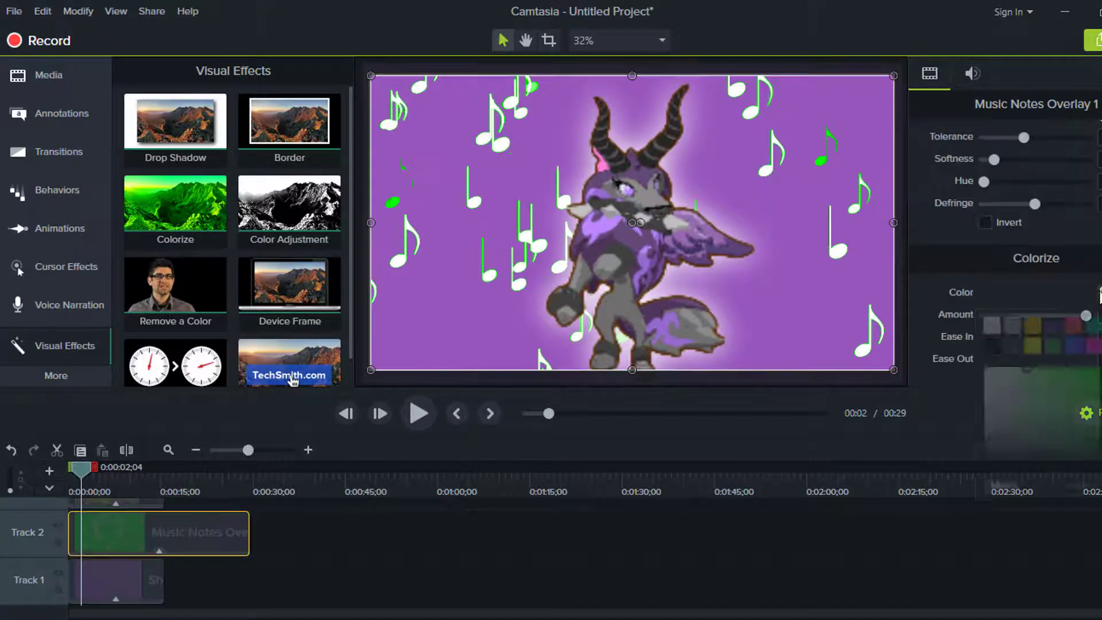
click(999, 324)
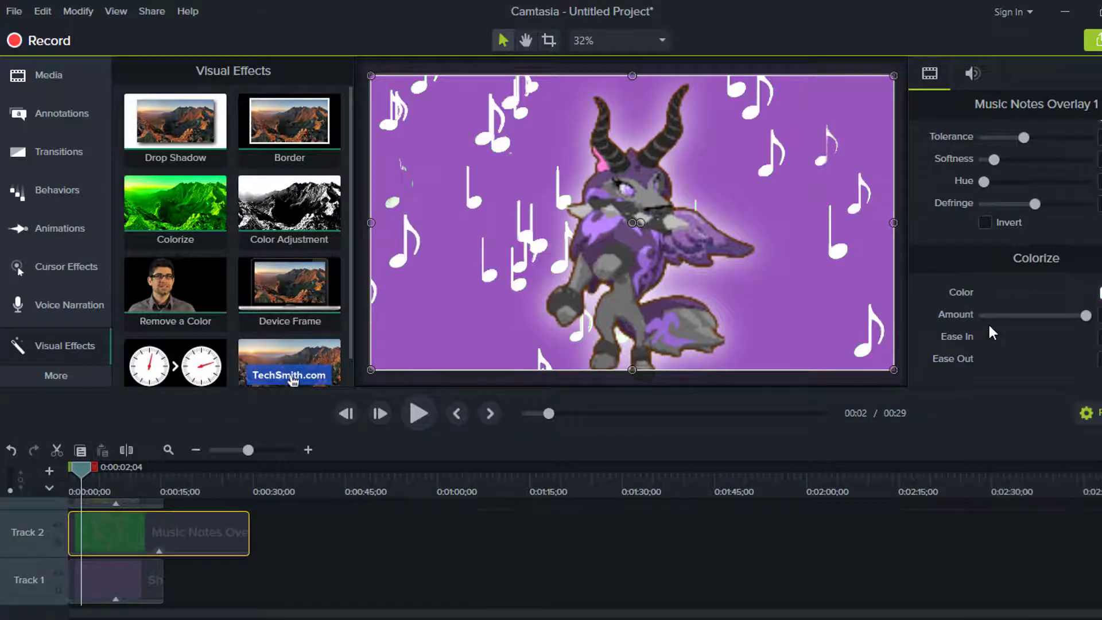
click(420, 414)
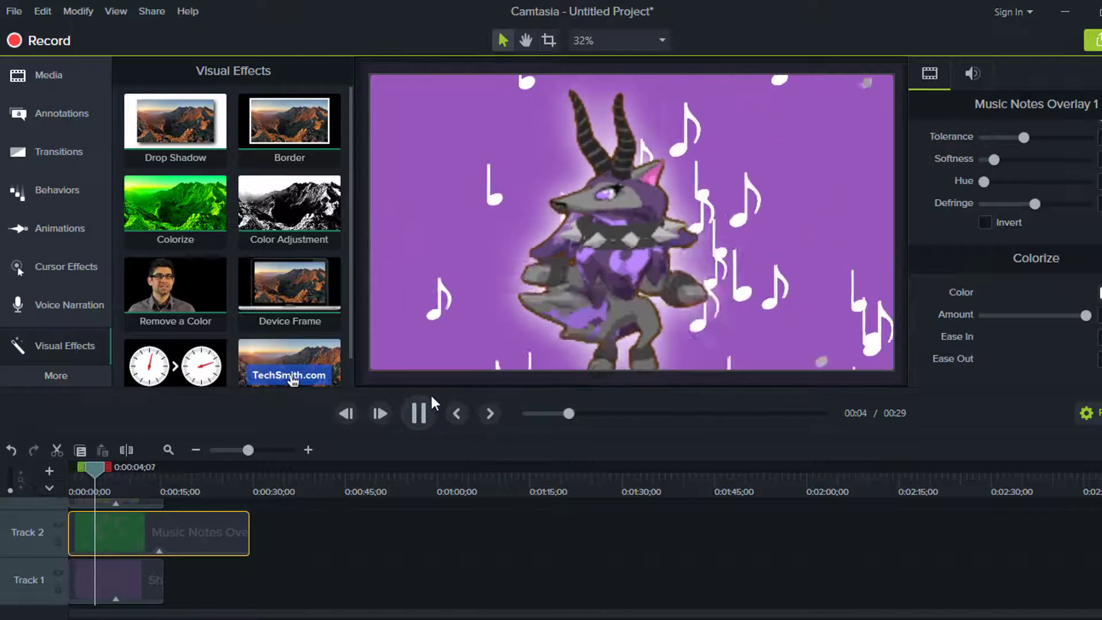
click(509, 310)
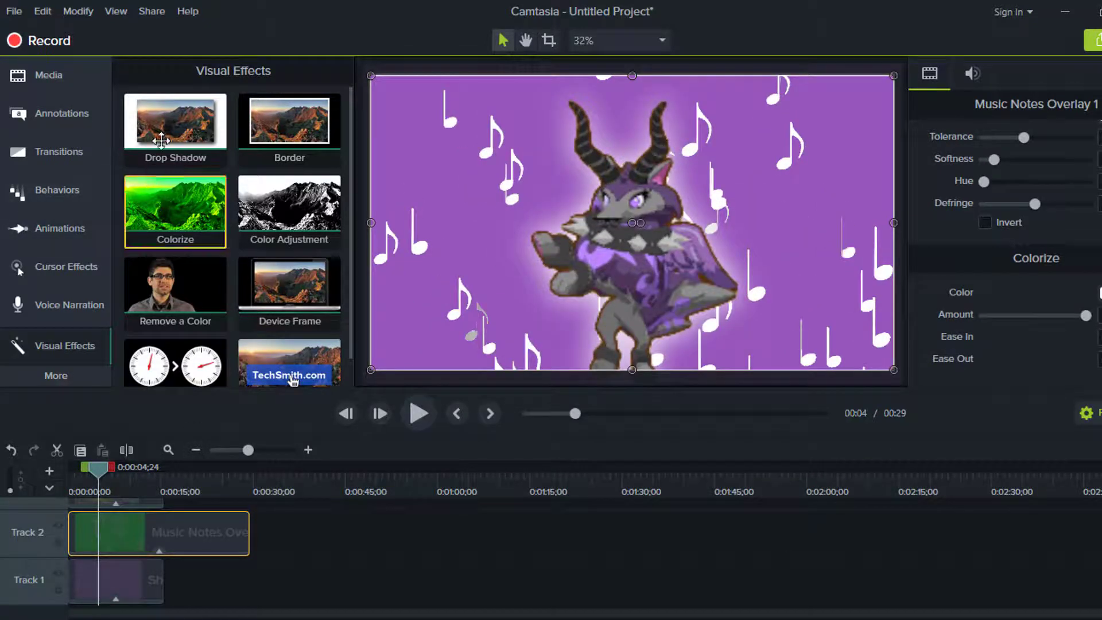
Add a Drop Shadow to the Music Notes overlay, with white colour and slightly lower blur.
drag(175, 127, 105, 527)
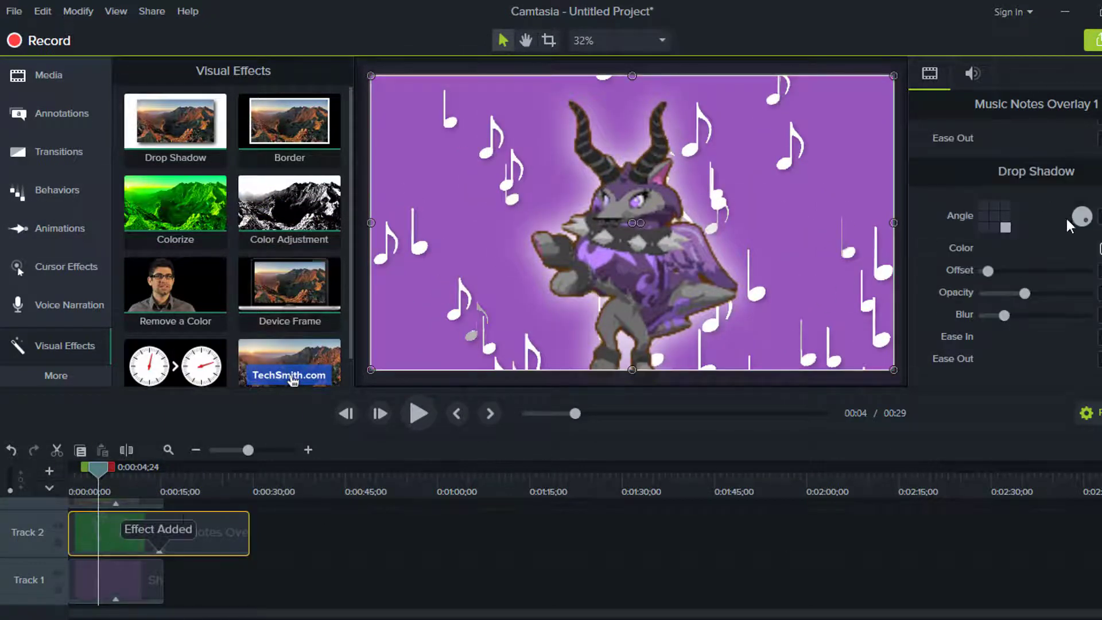
click(1098, 248)
click(1053, 281)
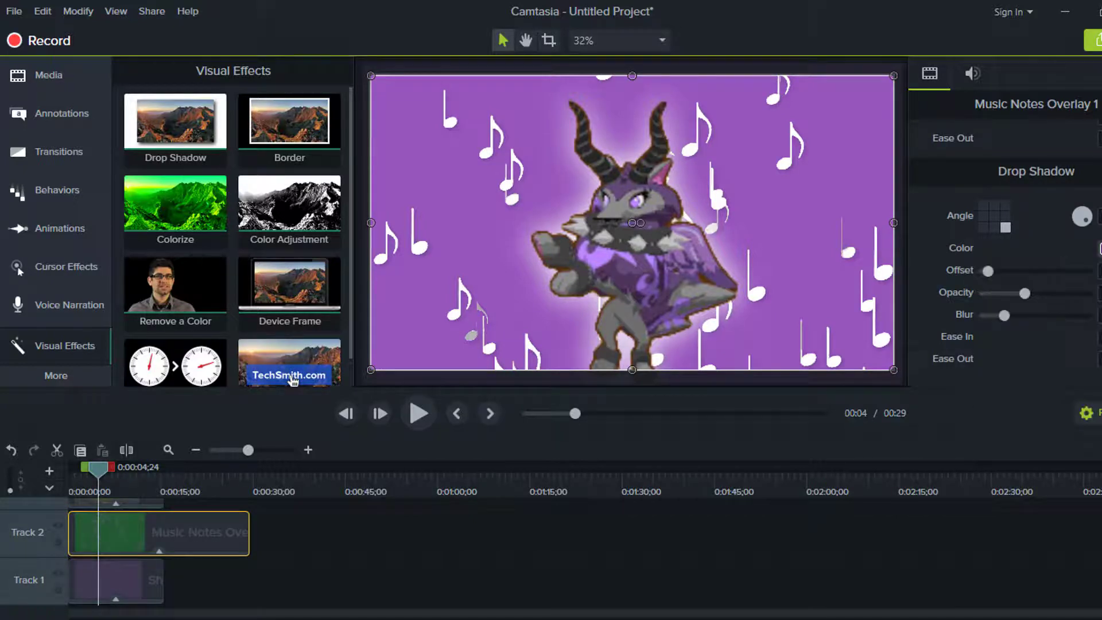
click(943, 312)
drag(1000, 315, 992, 315)
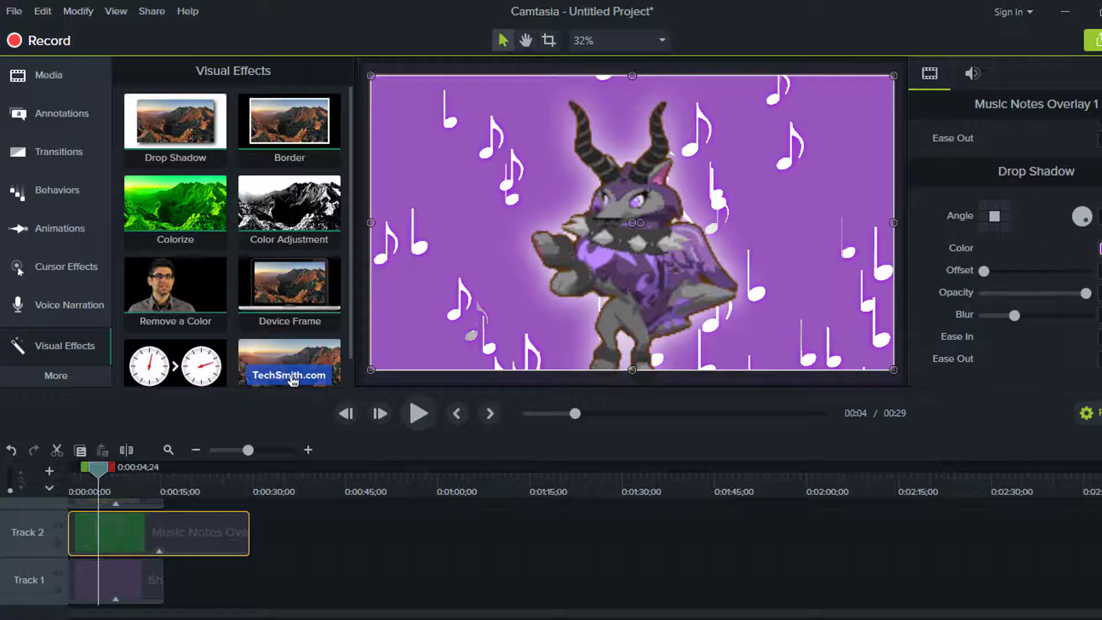
click(1099, 248)
click(997, 283)
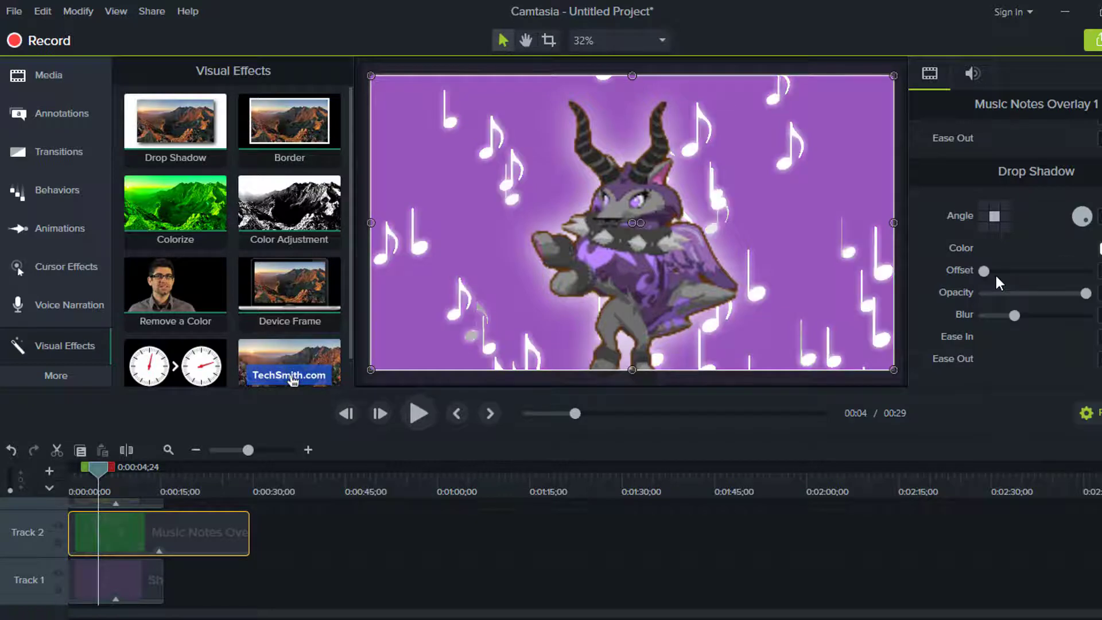
Preview the project from the start to check the white glow on the notes.
click(462, 414)
click(418, 413)
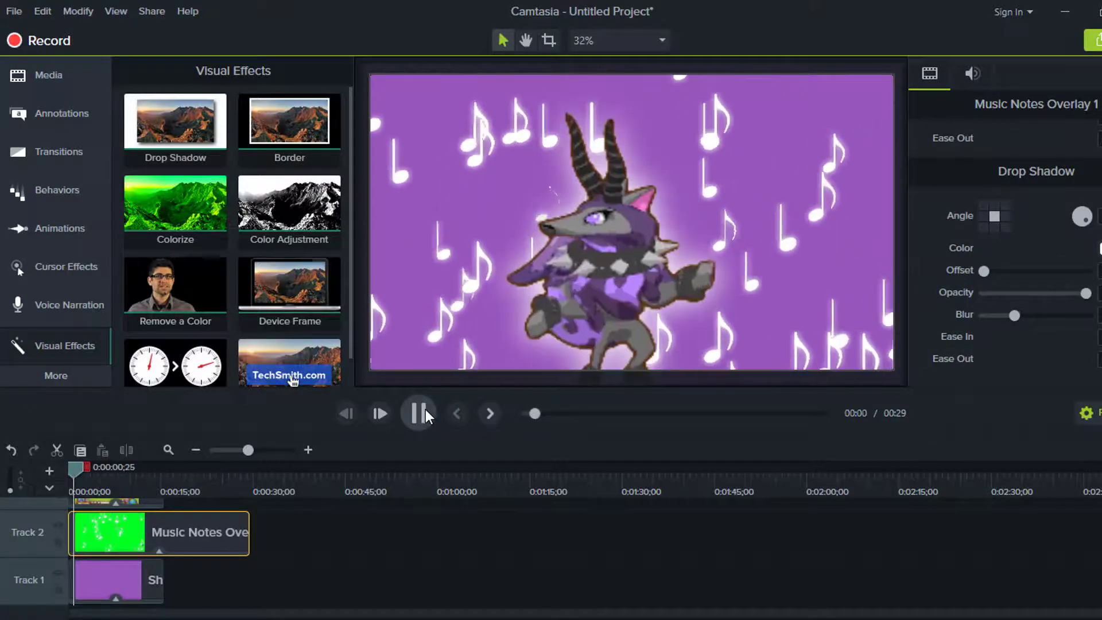
key(space)
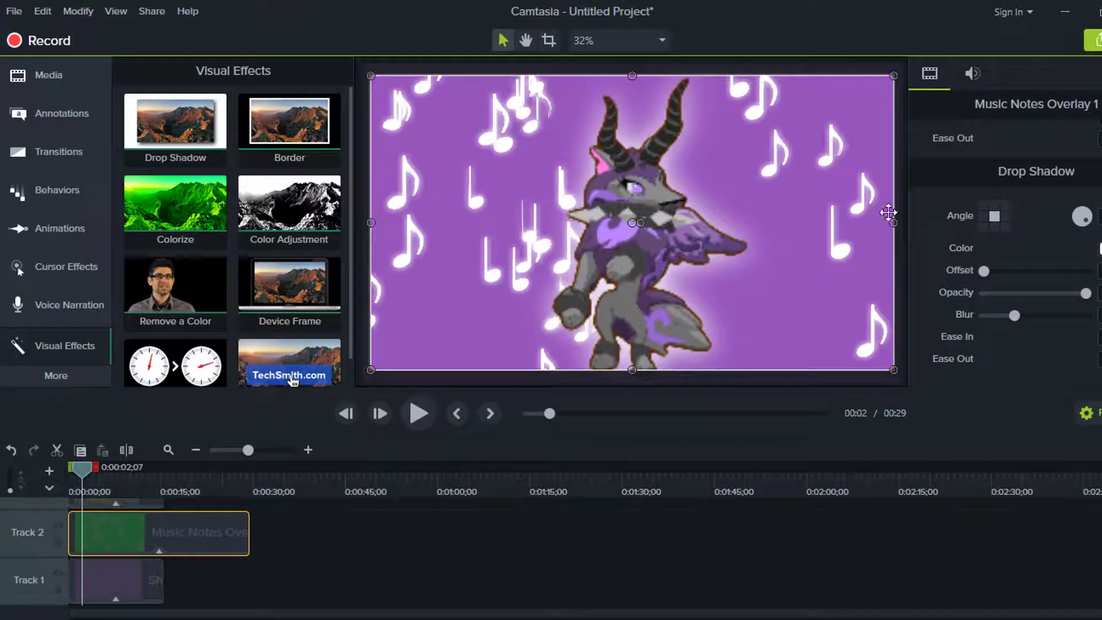